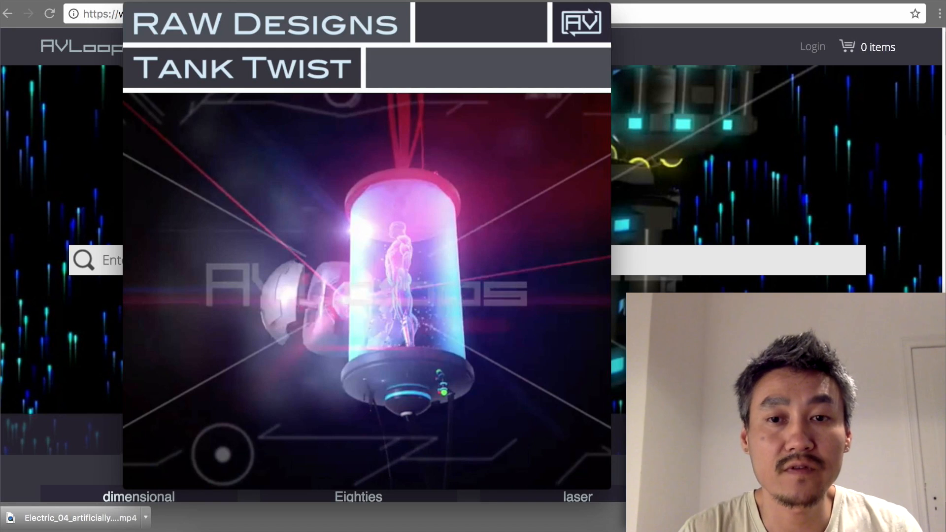
- Play the Social Promo video of the Tank Twist visuals and control its playback
mouse_move(398, 399)
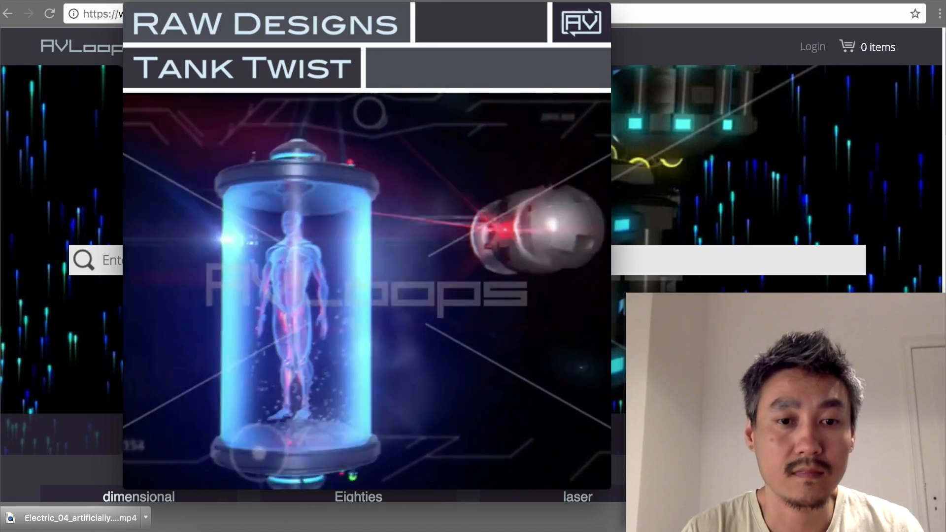
click(368, 389)
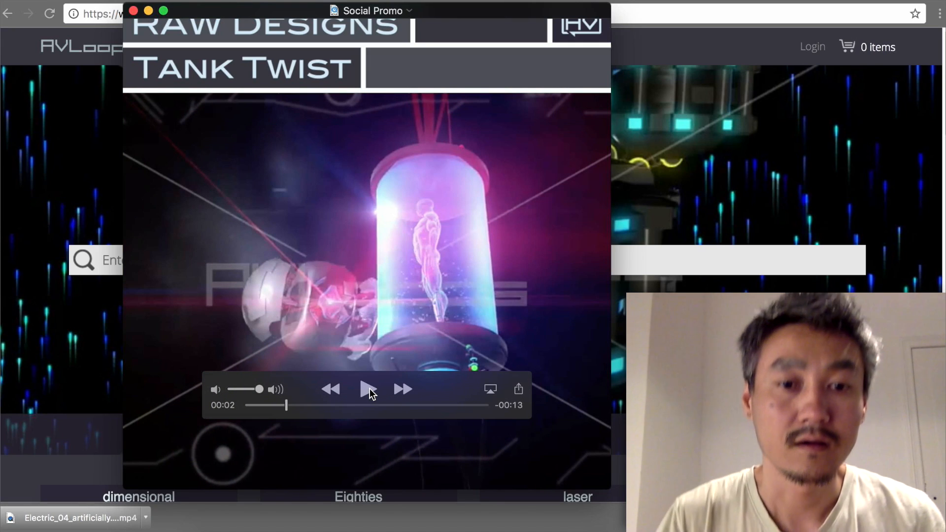
click(370, 388)
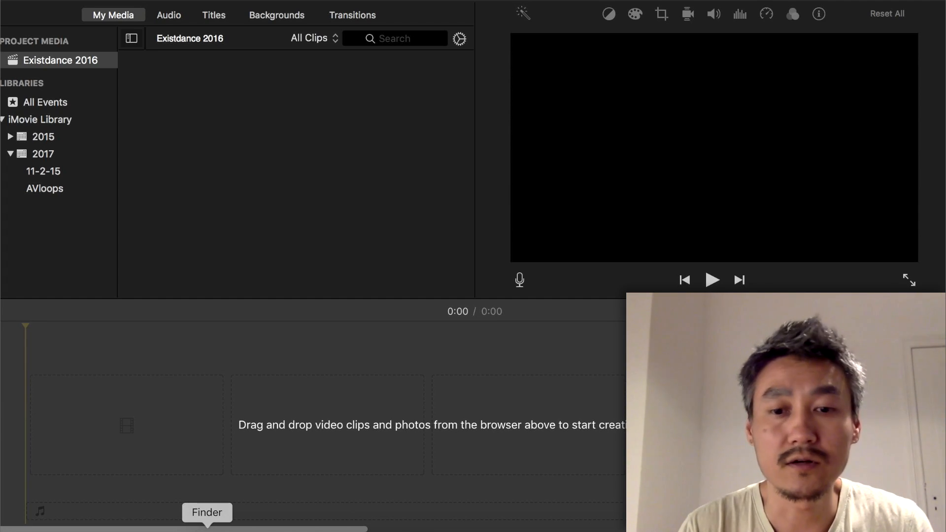
- Switch to Finder and add Curbi - Dime.mp3 from the music folder to the start of the iMovie project's timeline
click(207, 531)
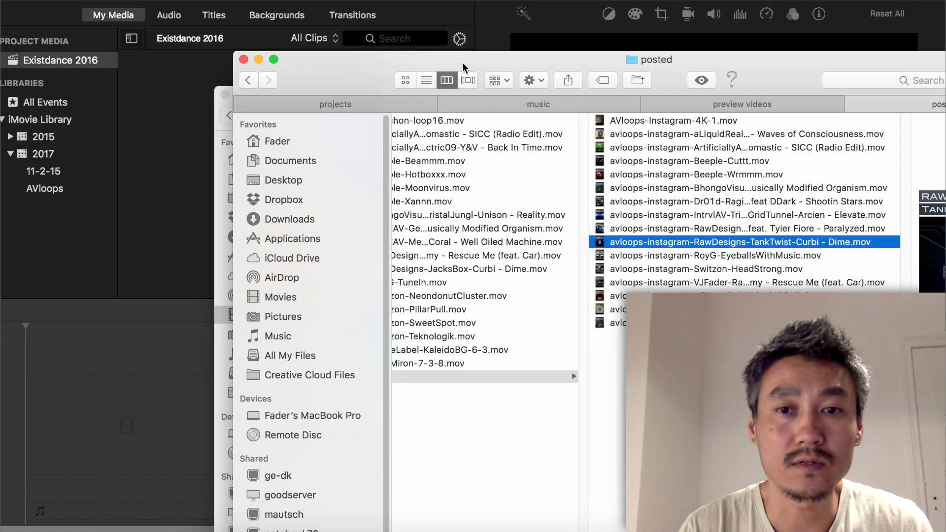
click(556, 103)
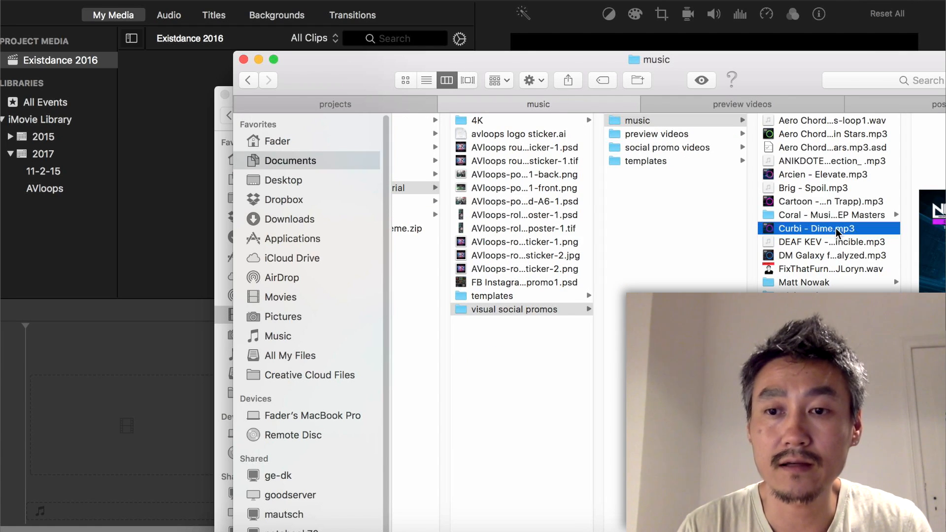
drag(840, 230, 43, 508)
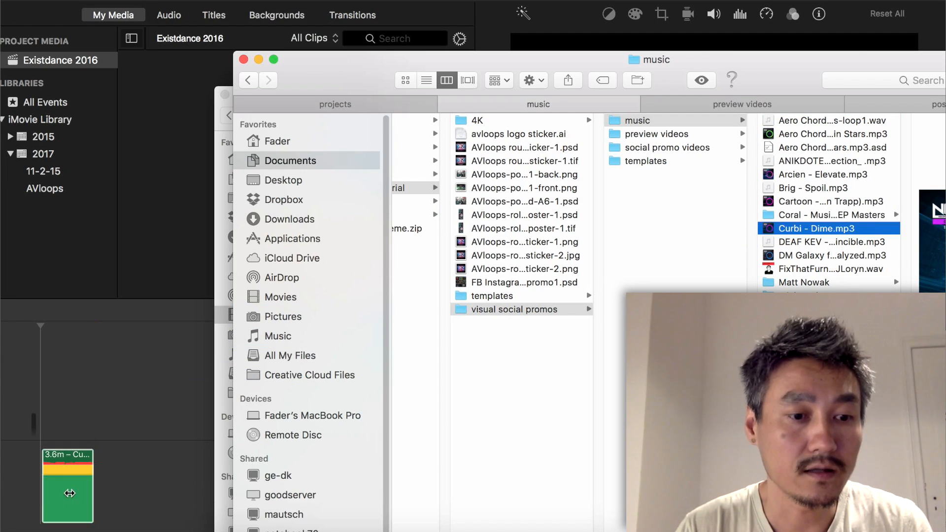
click(115, 478)
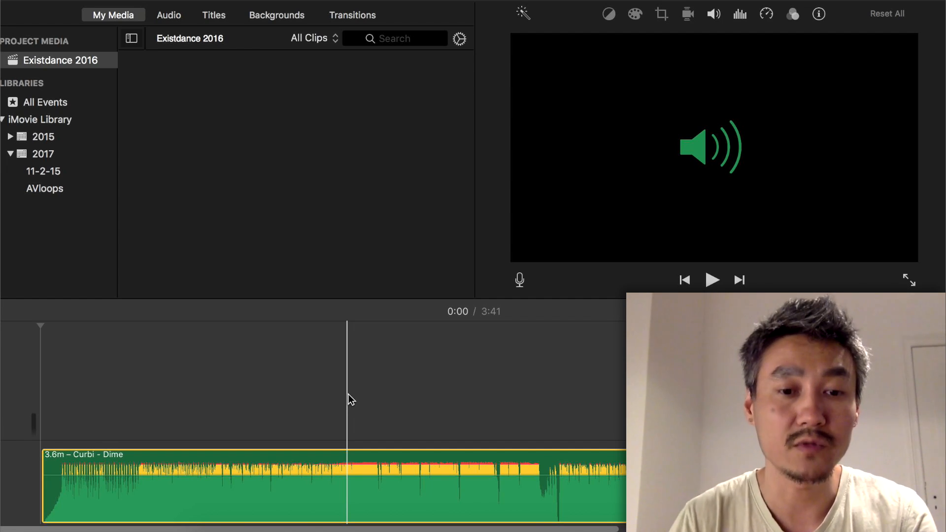
- Play the Curbi - Dime track around 1:04 to locate where its drop begins
click(334, 388)
key(space)
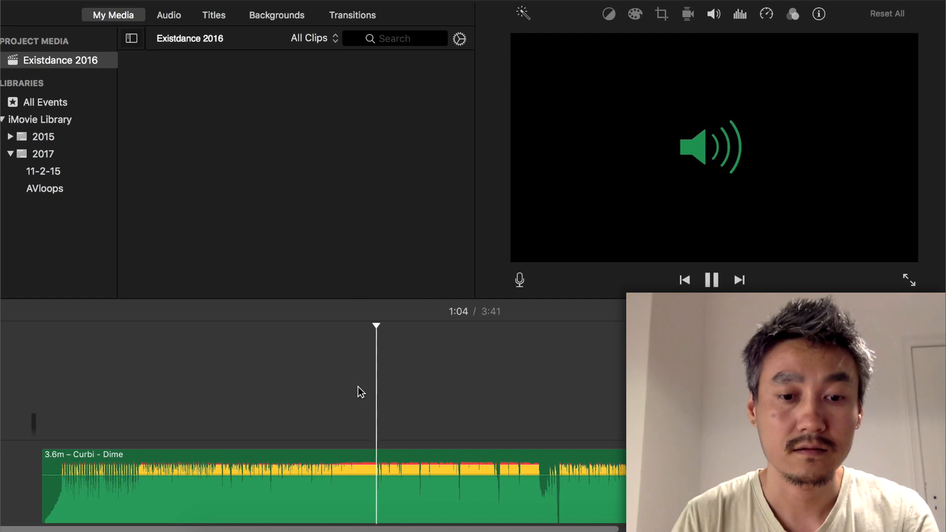
key(space)
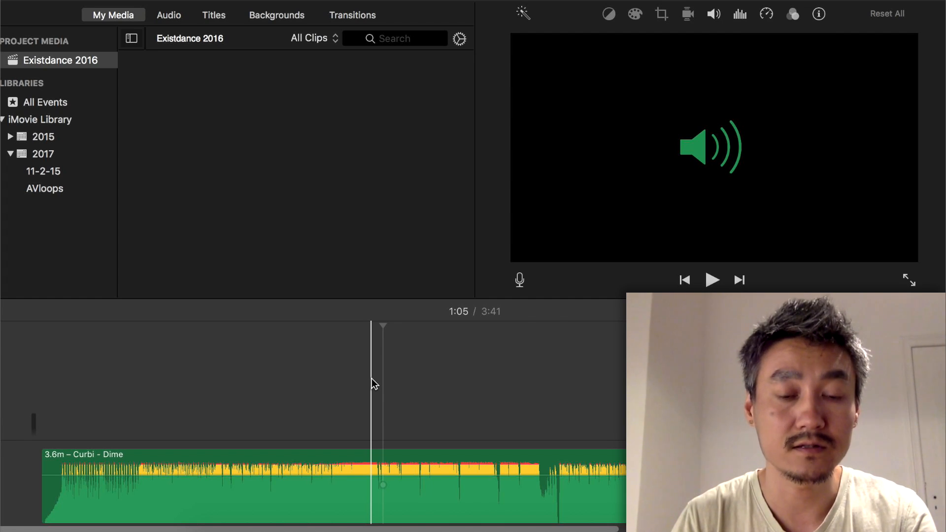
click(372, 379)
key(space)
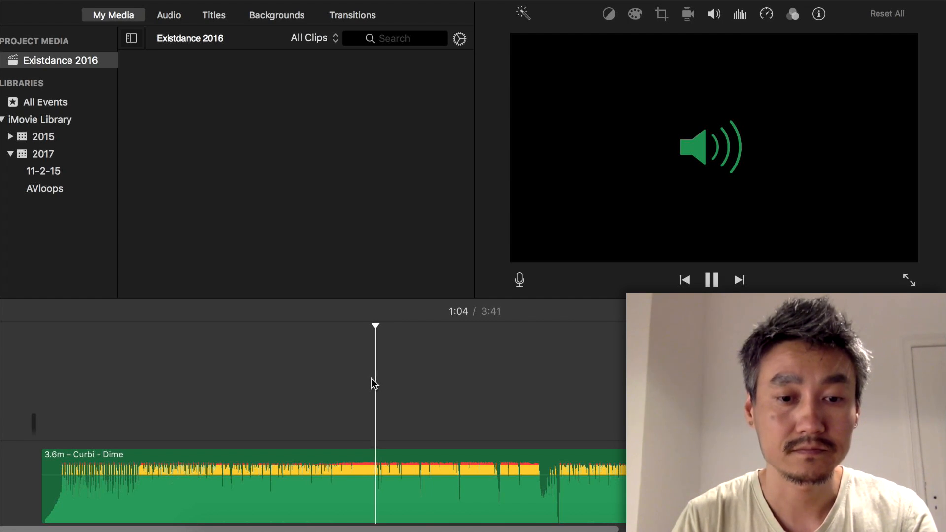
key(space)
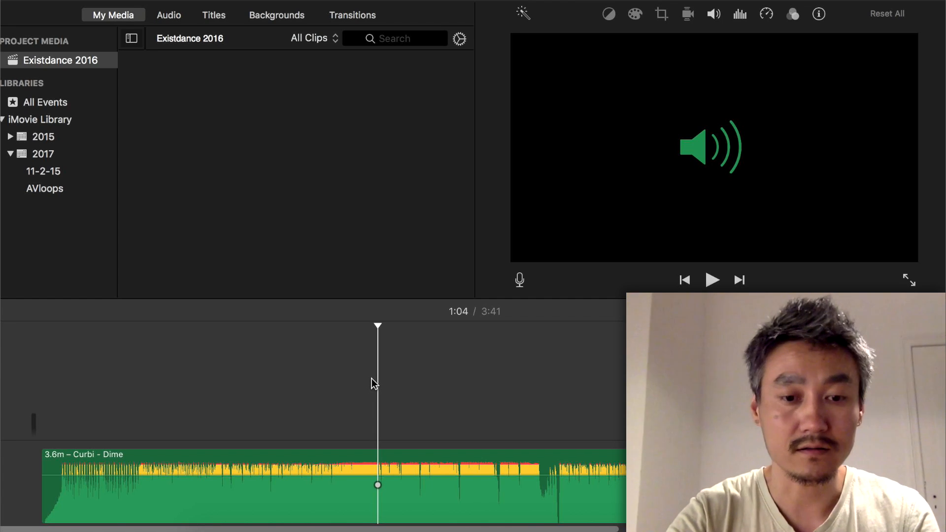
- Pinpoint the start of the drop at 1:04 and split the Curbi - Dime clip there
scroll(372, 378, up, 5)
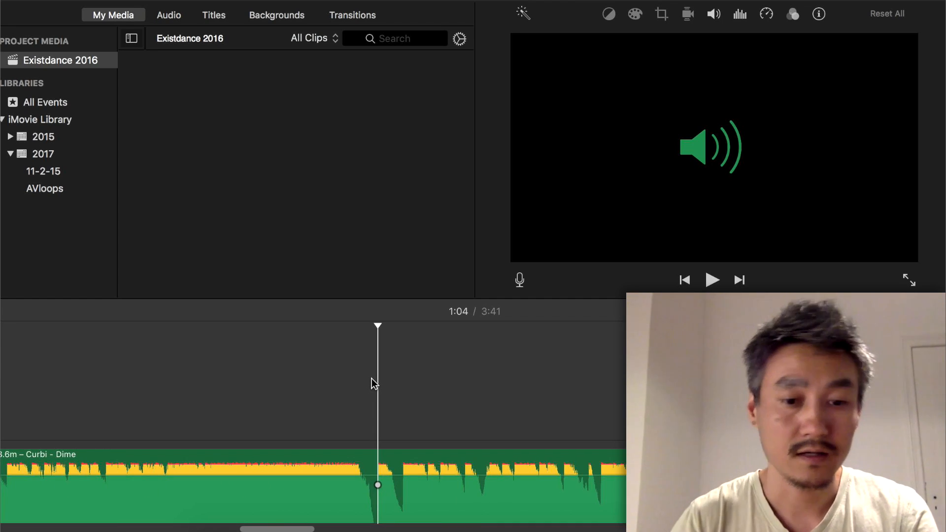
click(343, 339)
key(space)
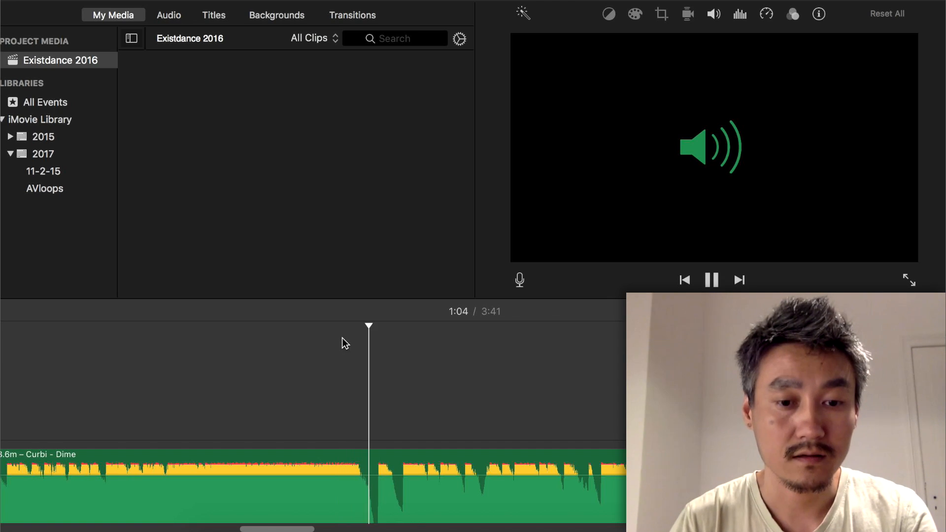
key(space)
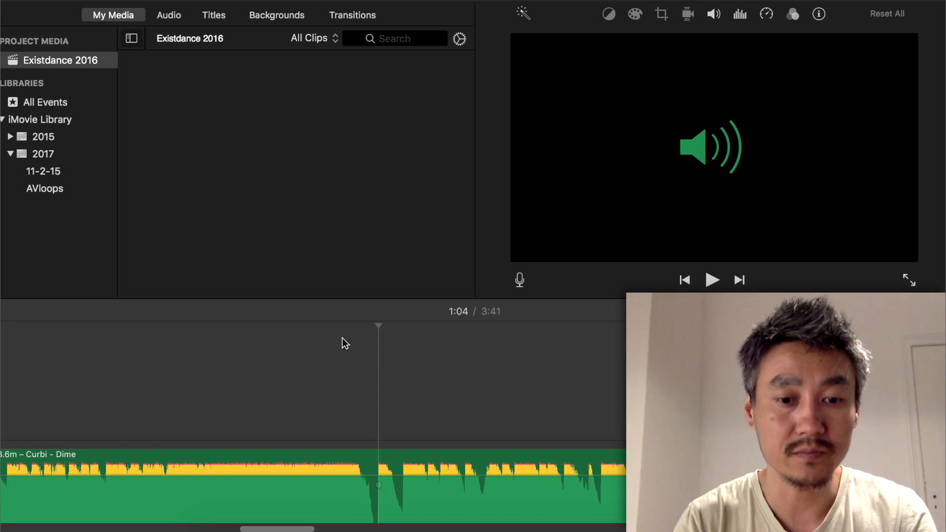
key(super+plus)
key(super+plus)
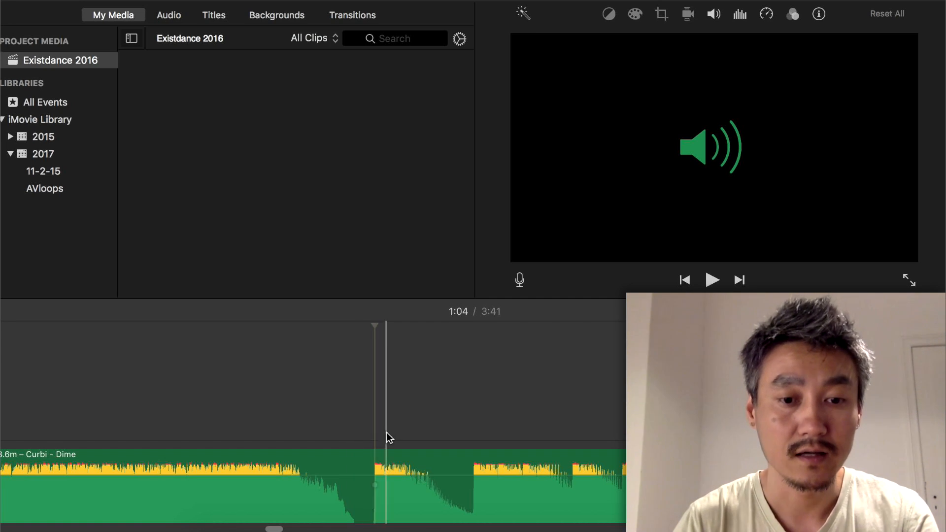
right_click(378, 457)
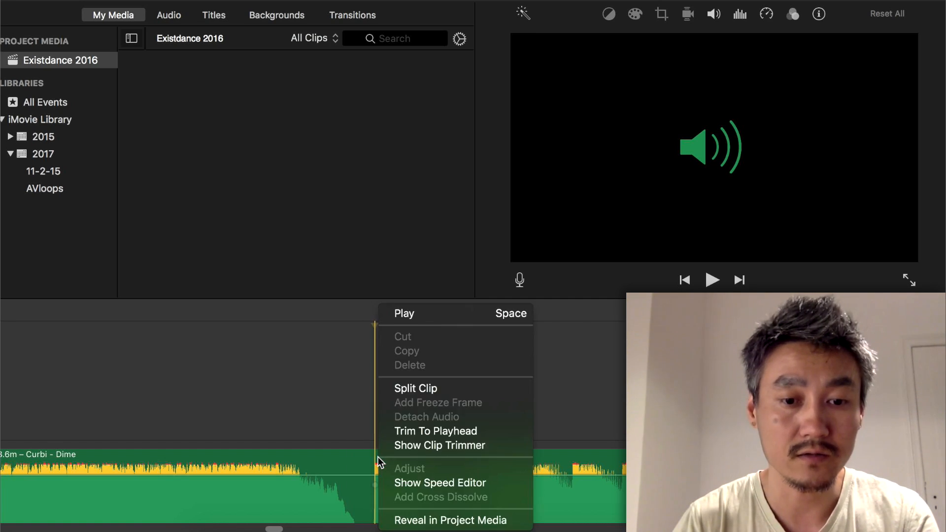
click(434, 392)
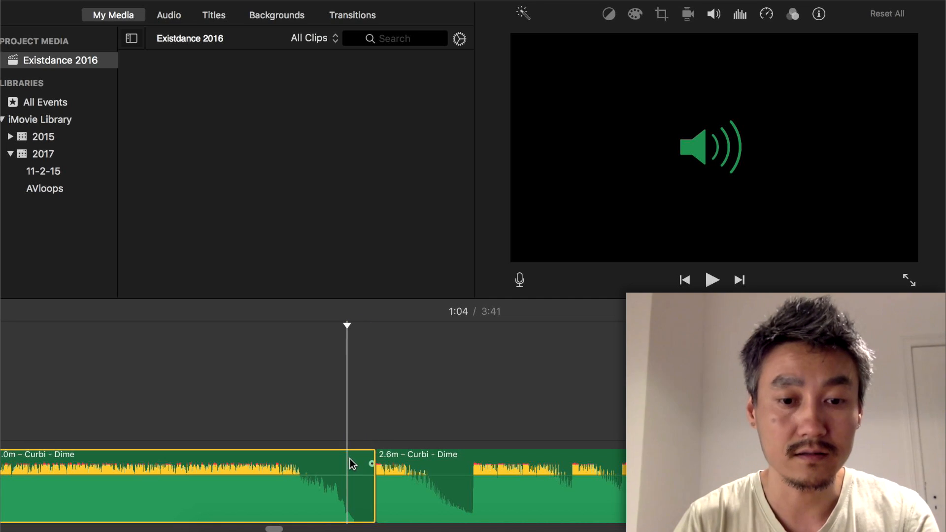
- Delete the part of the Curbi - Dime track before the split at 1:04
click(374, 433)
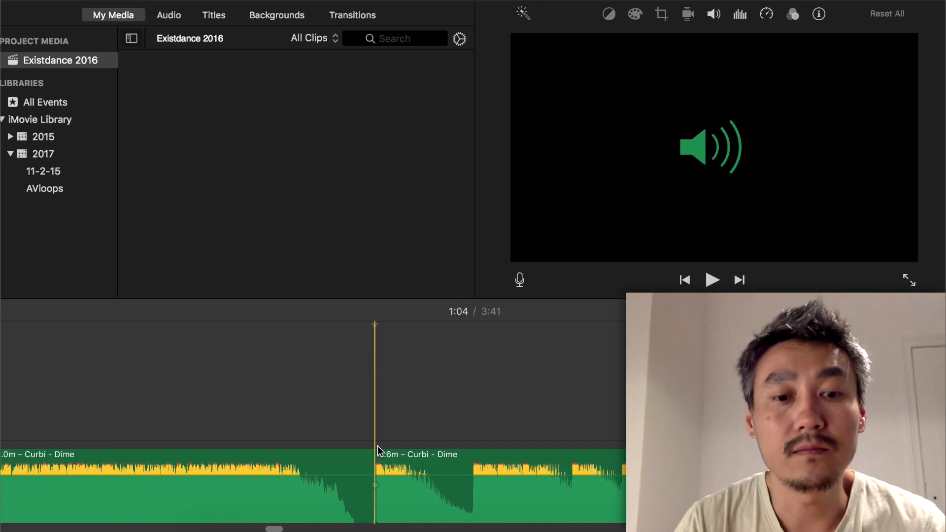
click(355, 464)
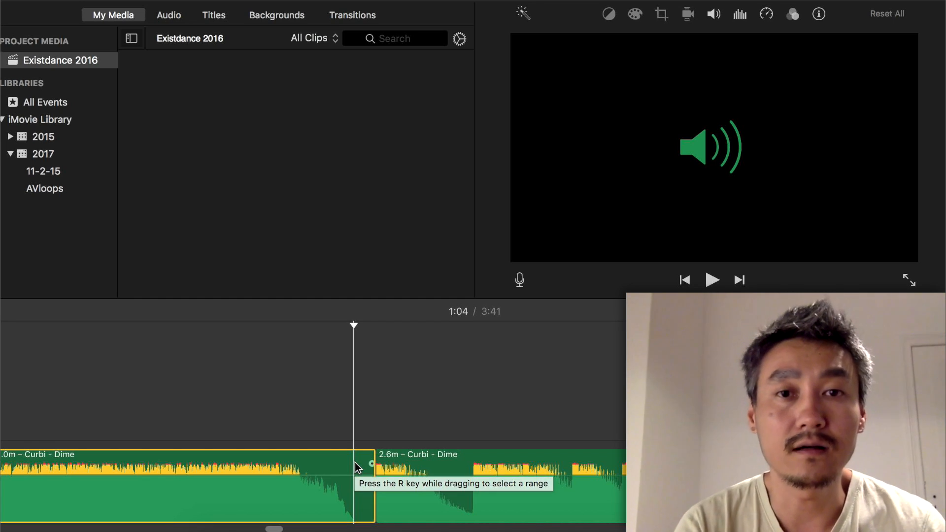
key(Delete)
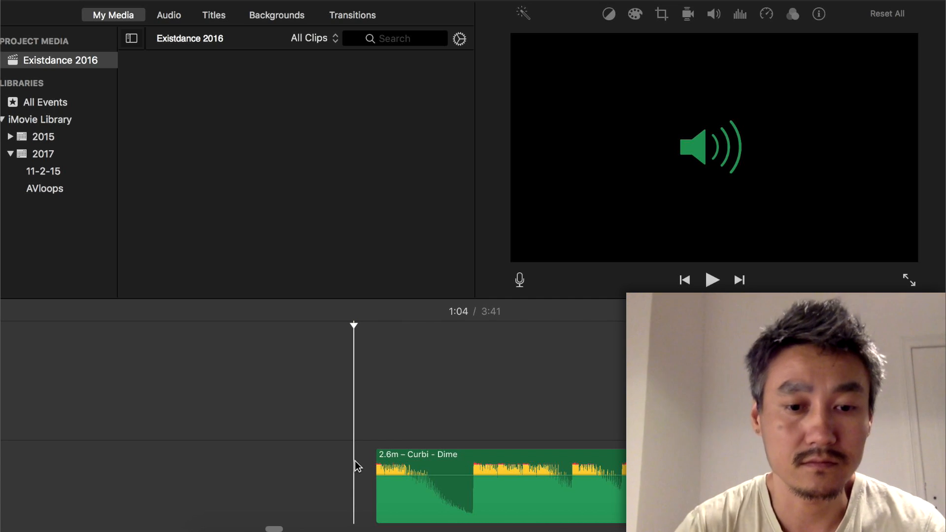
- Add a very short fade-in at the start of the remaining Curbi - Dime clip and play it from there
click(447, 459)
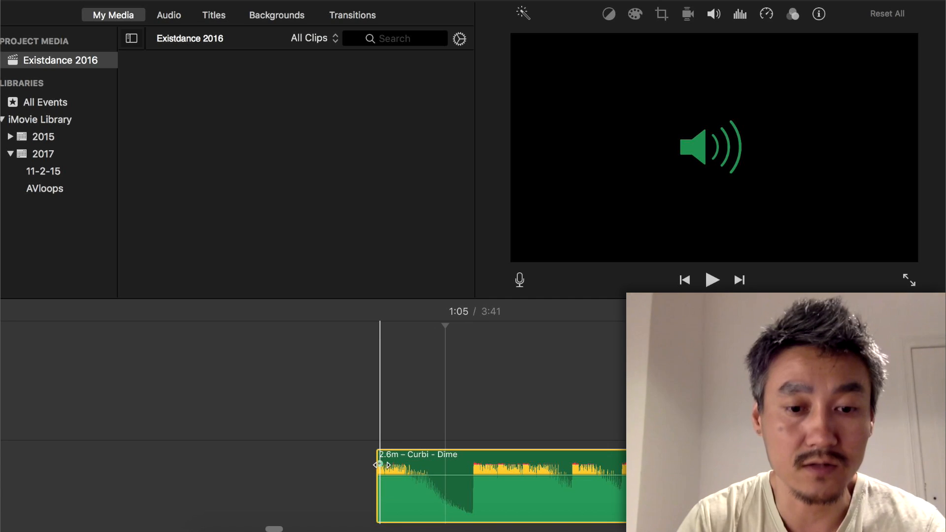
drag(379, 465, 381, 465)
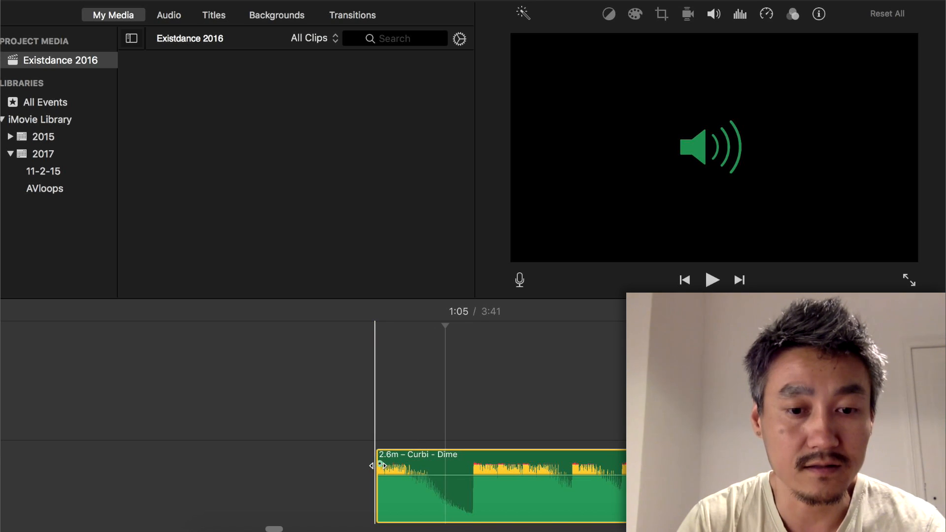
key(space)
click(376, 434)
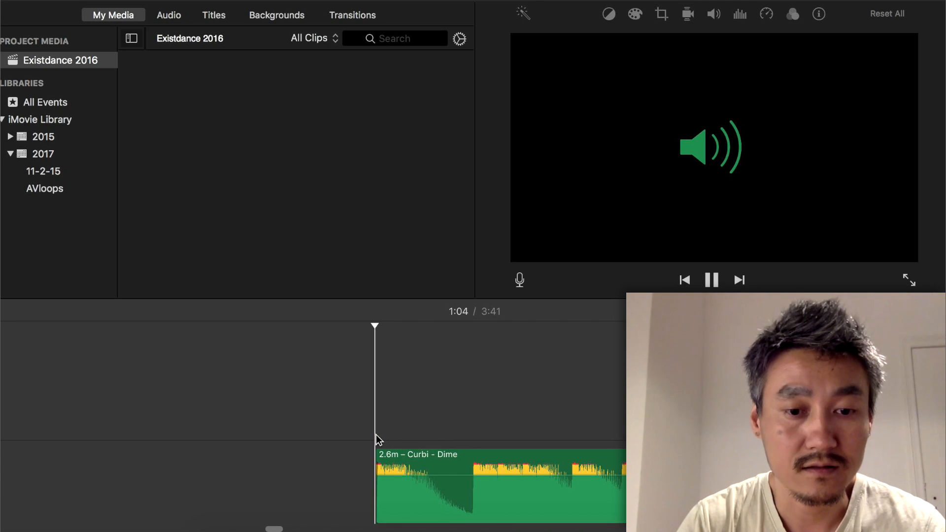
click(377, 435)
key(space)
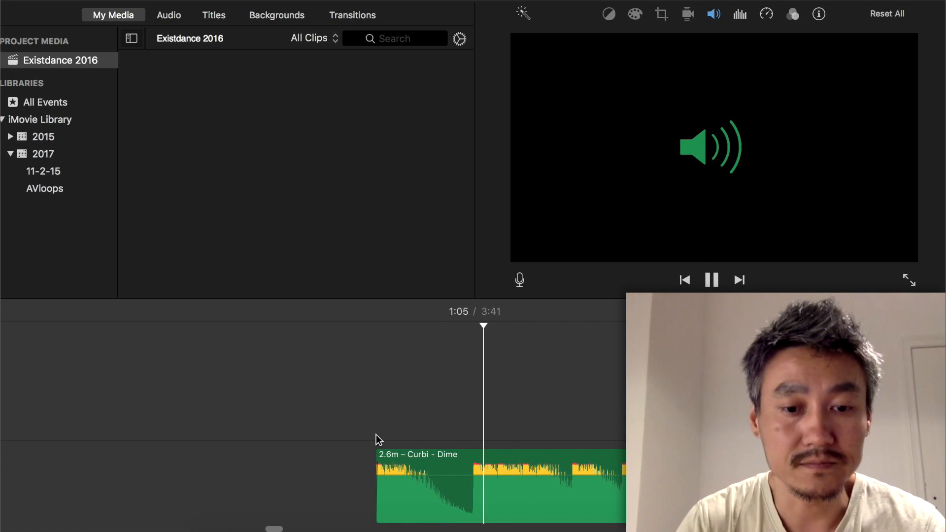
key(space)
mouse_move(384, 465)
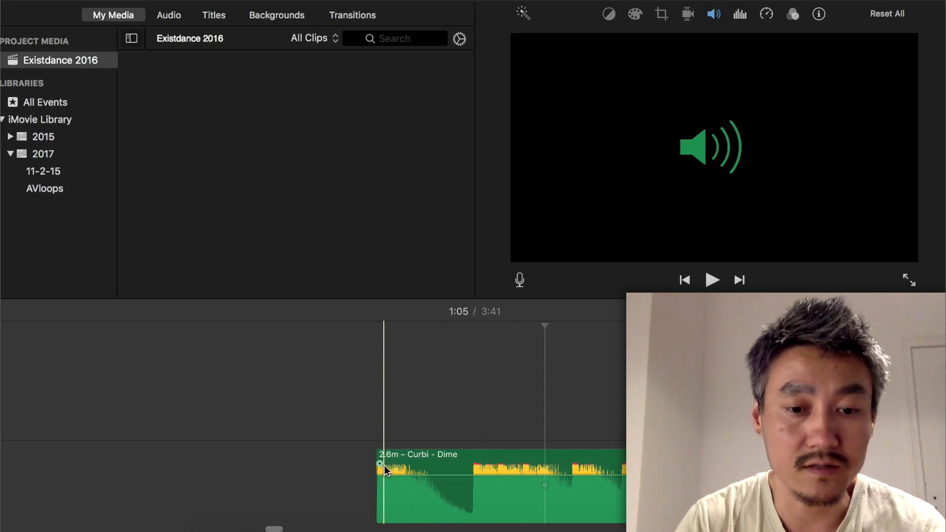
- Move the remaining Curbi - Dime clip to the beginning of the timeline
click(441, 464)
key(super+minus)
key(super+minus)
key(super+minus)
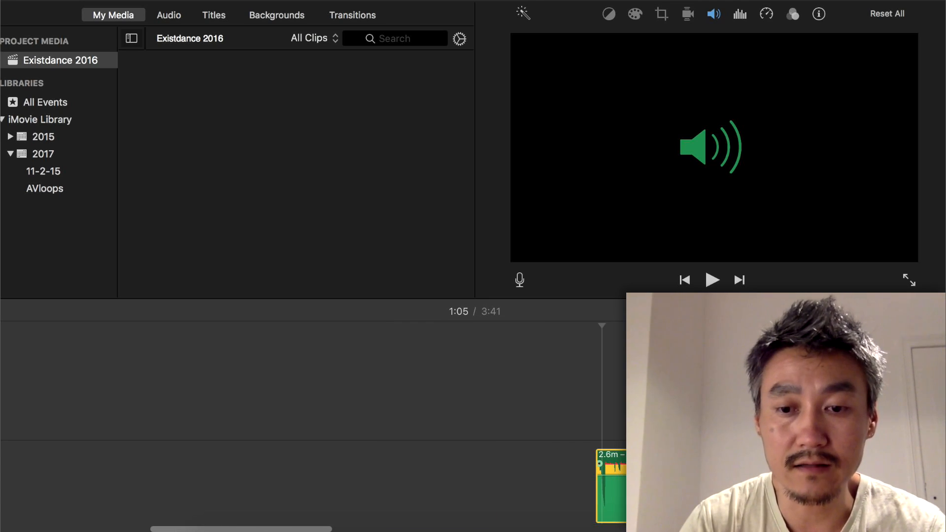
drag(620, 463, 128, 457)
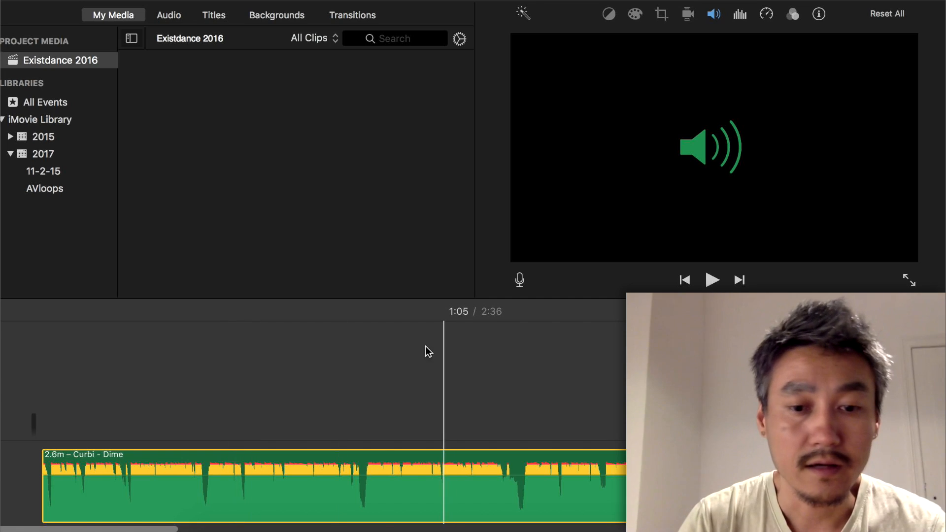
- Play the Curbi - Dime clip to find the musical cut point at about 0:15 and split the clip there
click(364, 351)
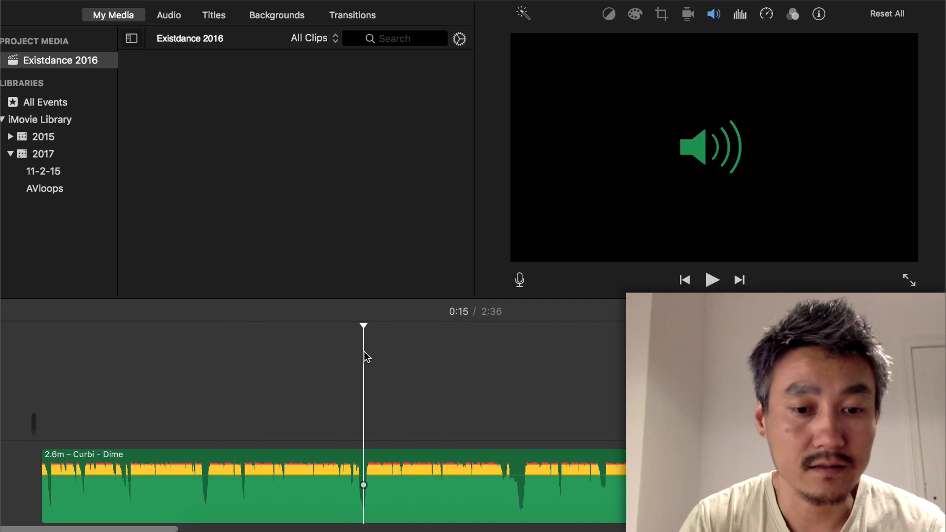
key(space)
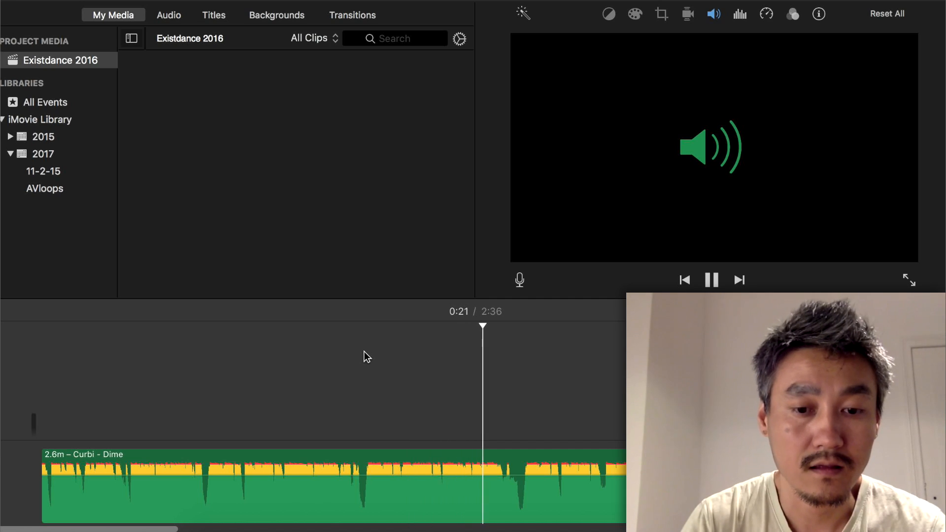
key(space)
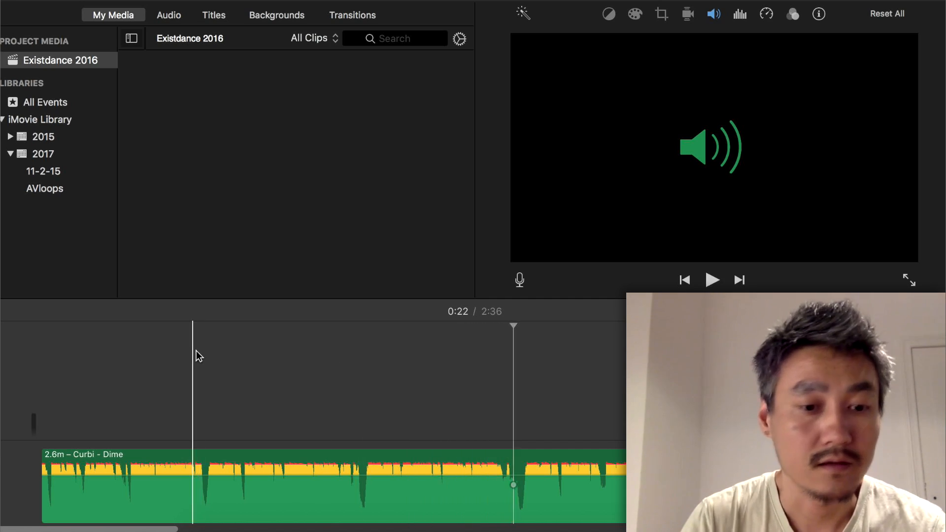
click(42, 351)
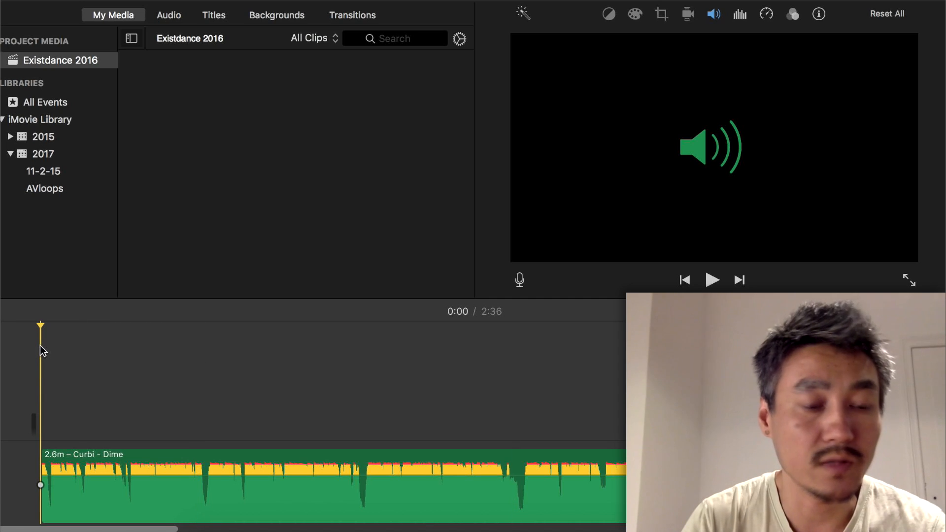
key(space)
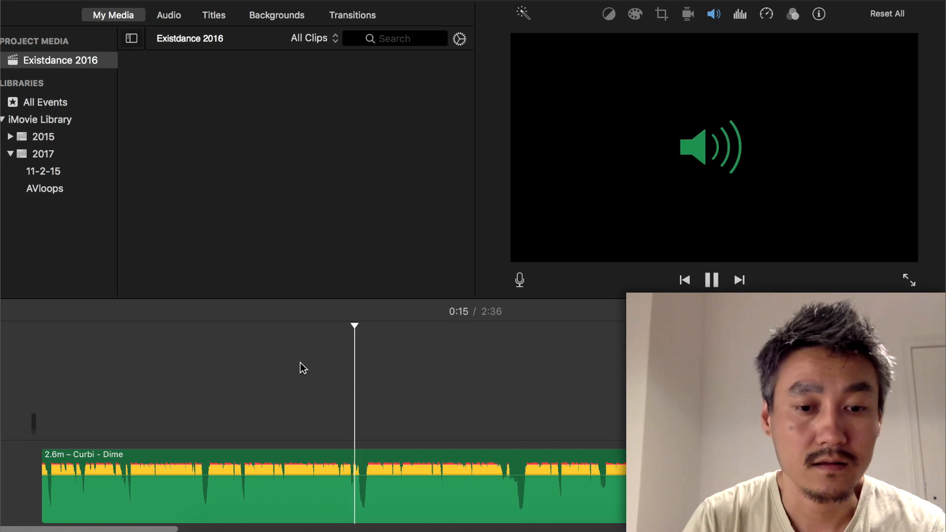
key(space)
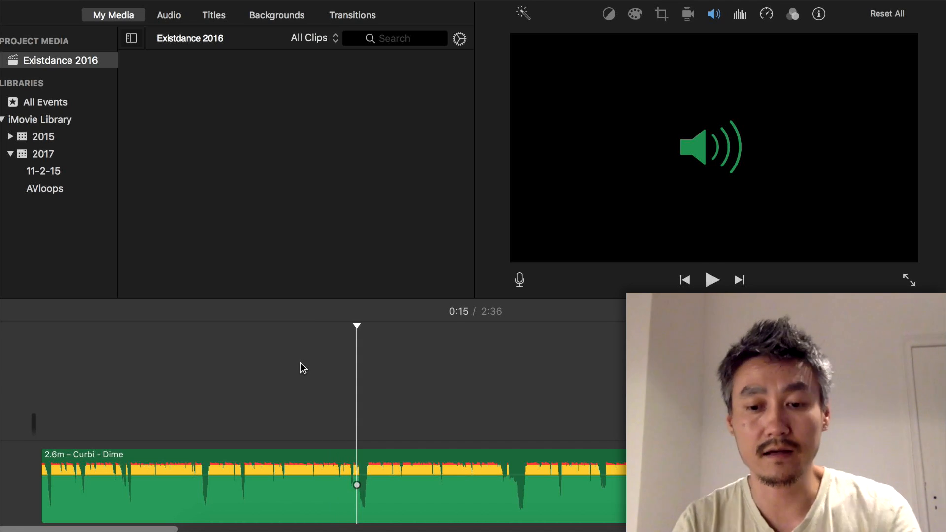
scroll(303, 368, up, 5)
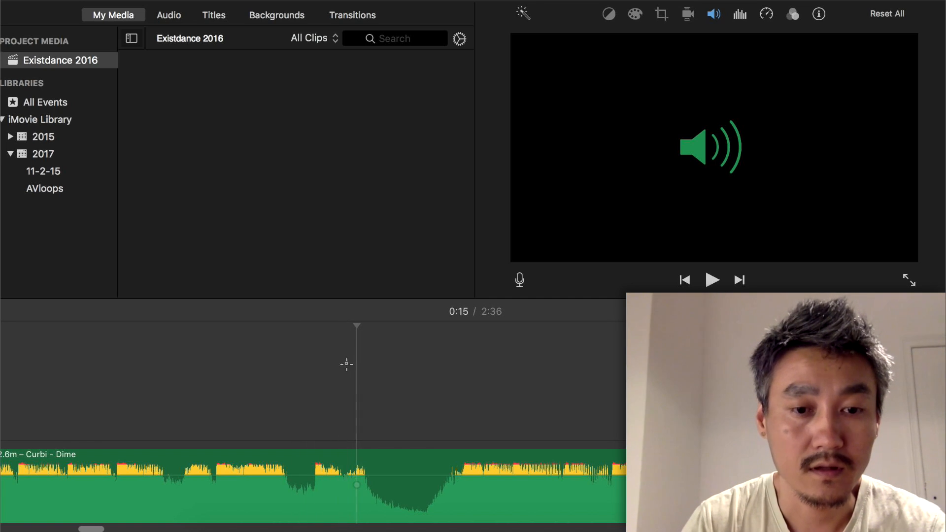
click(271, 363)
key(space)
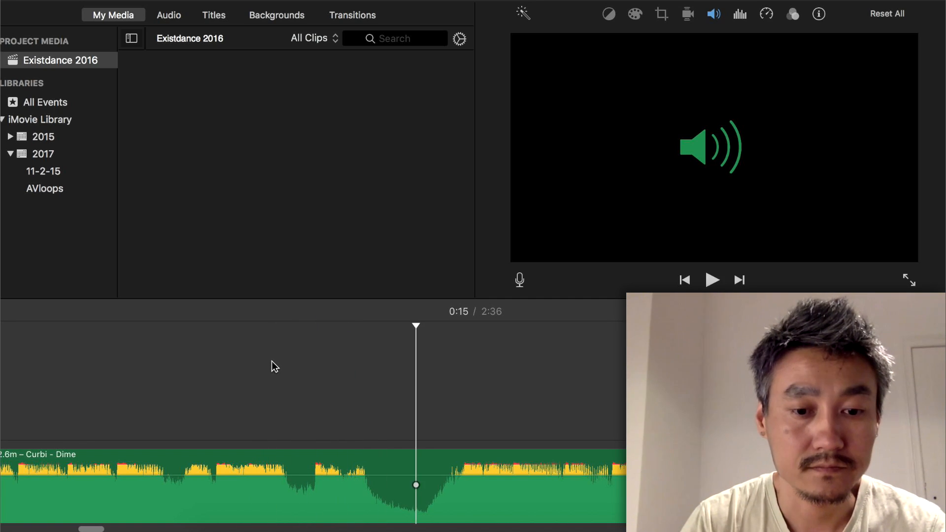
click(353, 350)
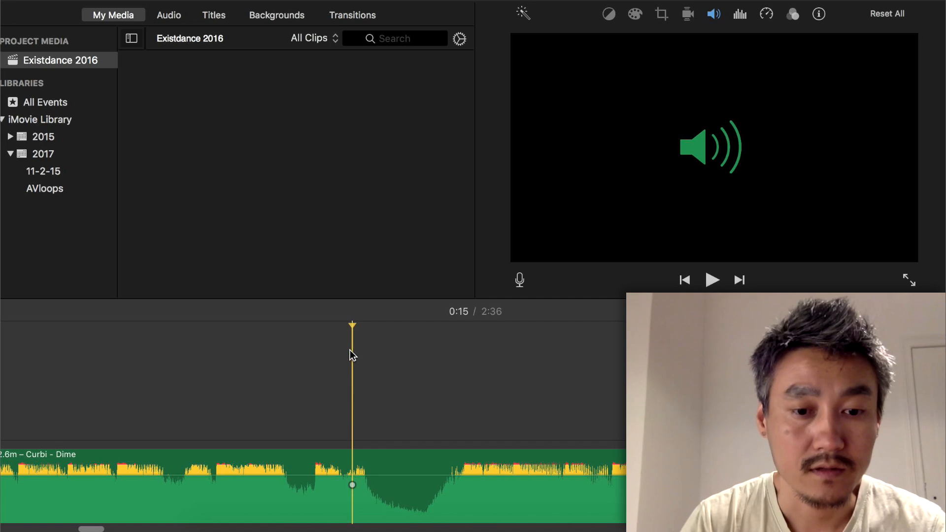
right_click(354, 465)
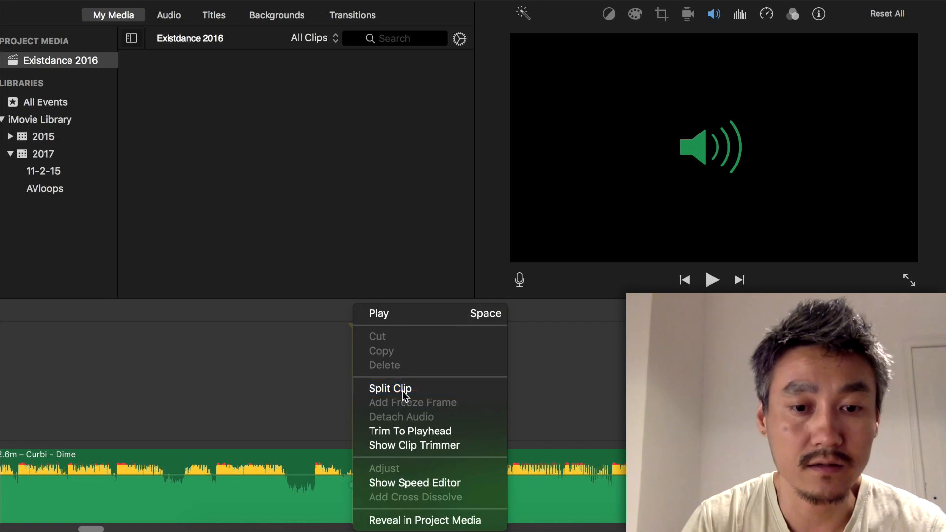
click(403, 395)
- Delete the part of the Curbi - Dime track after the split at 0:15
click(389, 465)
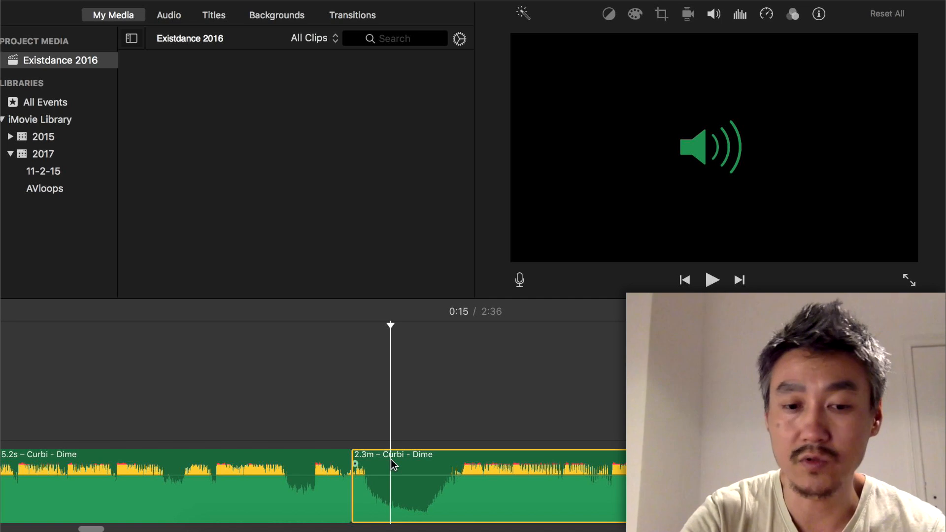
key(Delete)
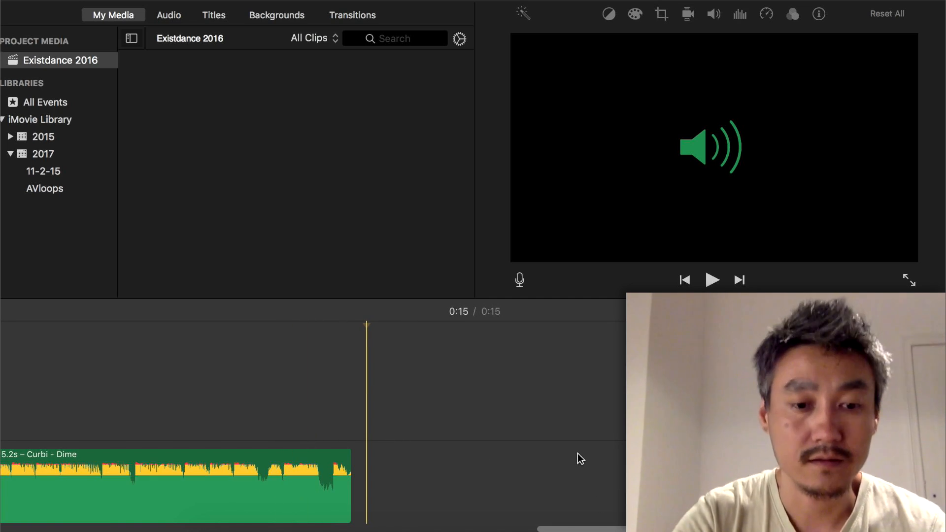
drag(571, 527, 129, 526)
scroll(127, 526, left, 3)
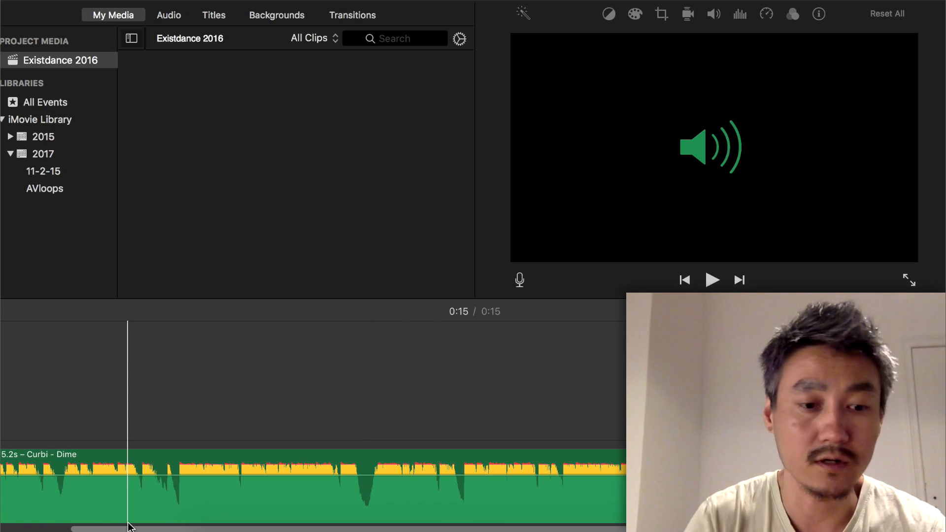
scroll(123, 527, left, 3)
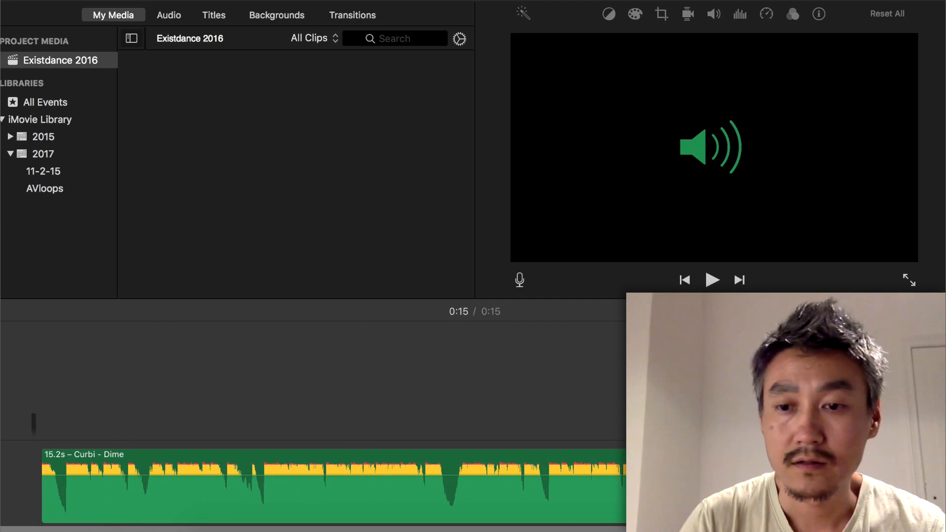
- Turn on Loop Playback and play the shortened Curbi - Dime clip from 0:13 across its end to check the loop
key(Left)
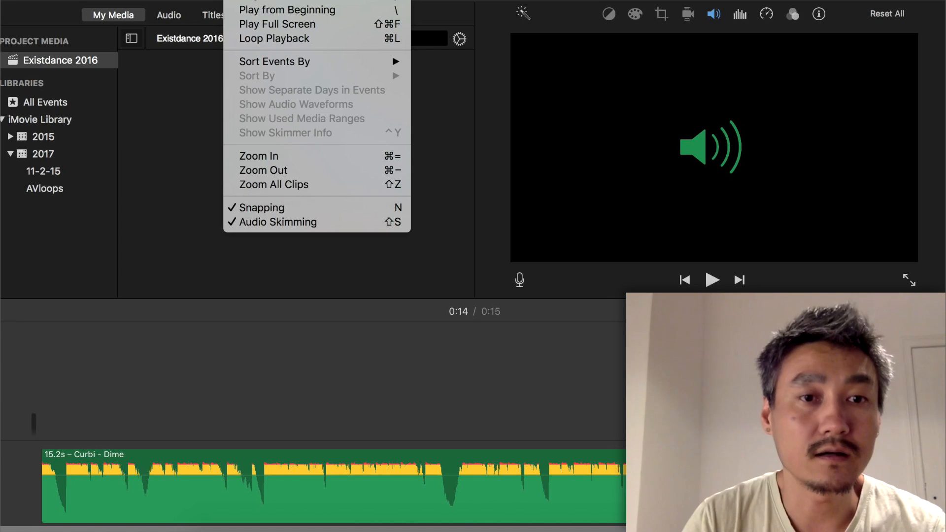
click(306, 42)
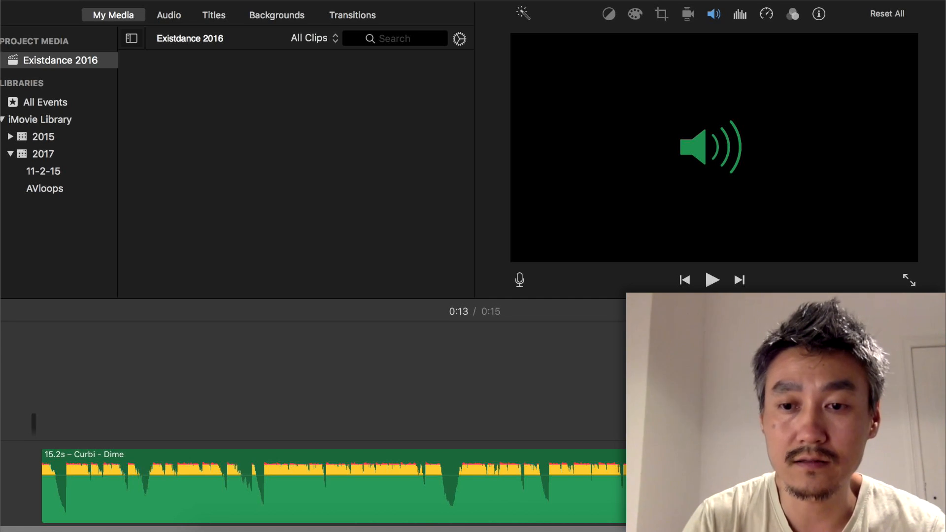
key(space)
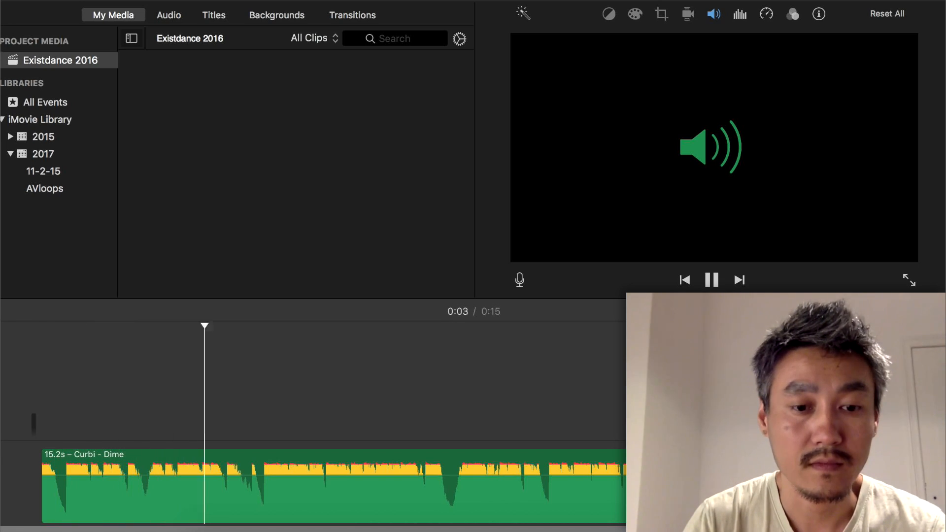
key(space)
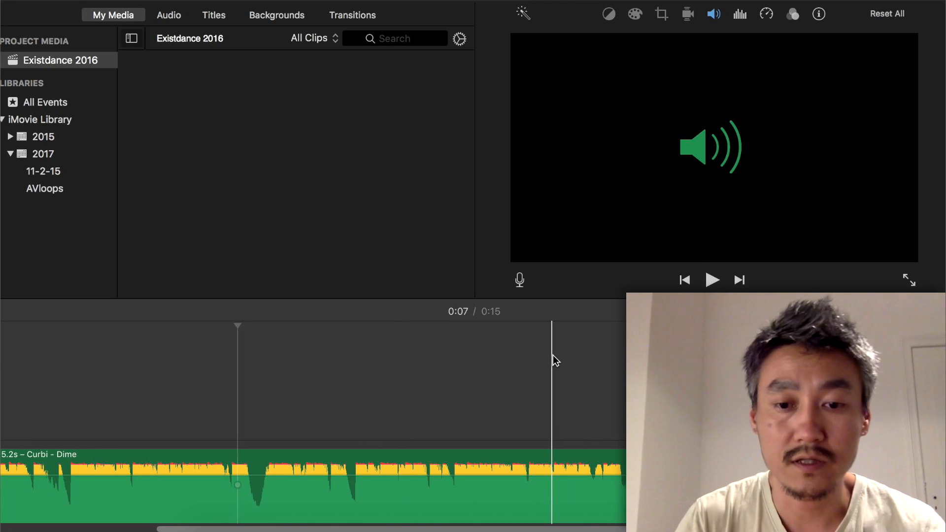
click(552, 355)
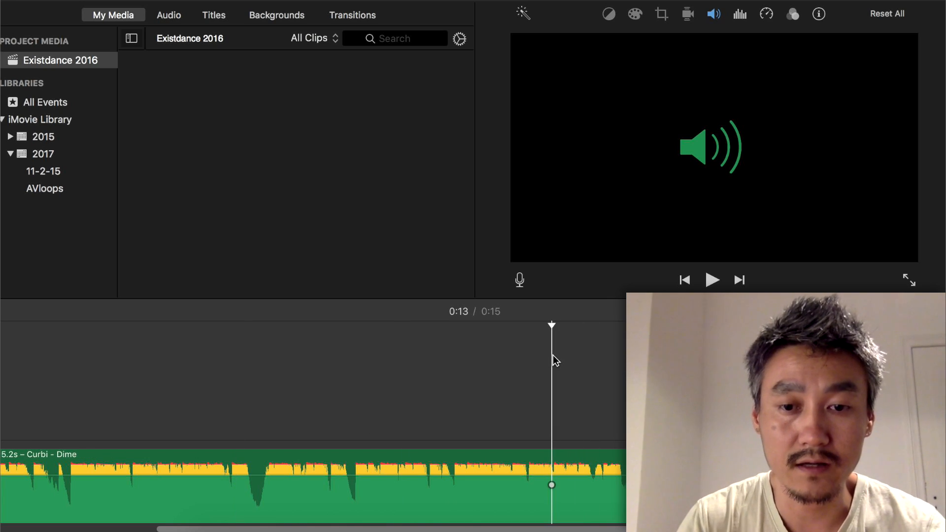
key(space)
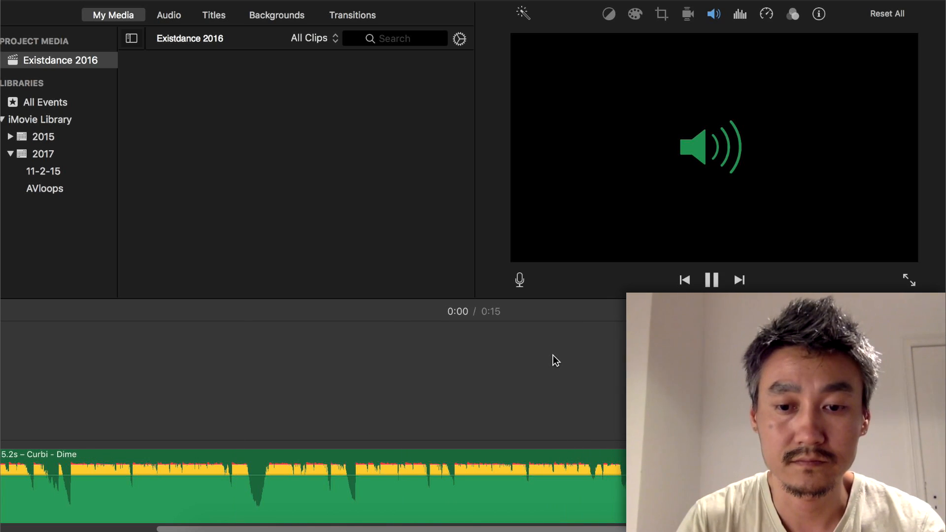
key(space)
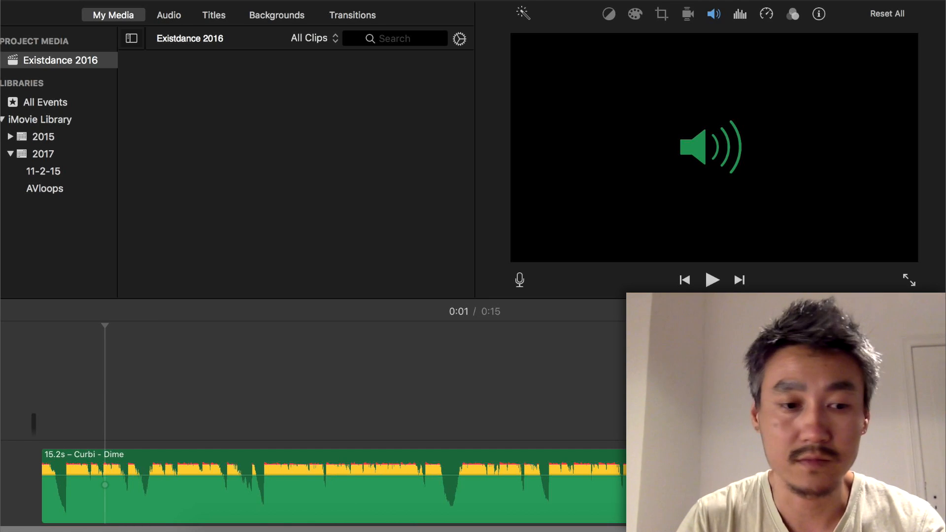
key(Home)
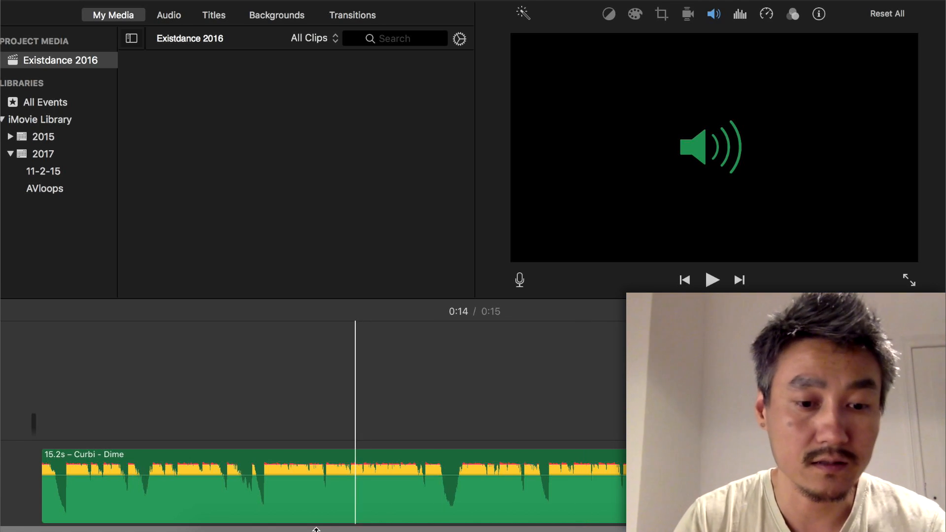
- Switch to the browser, search avloops.com for "tank twist" and download the preview of the matching clip
click(279, 528)
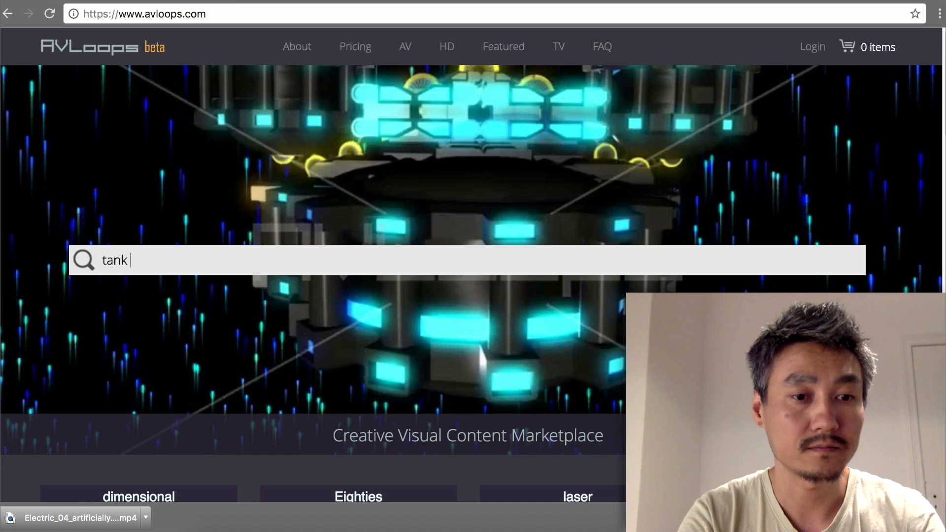
text(twis)
key(Return)
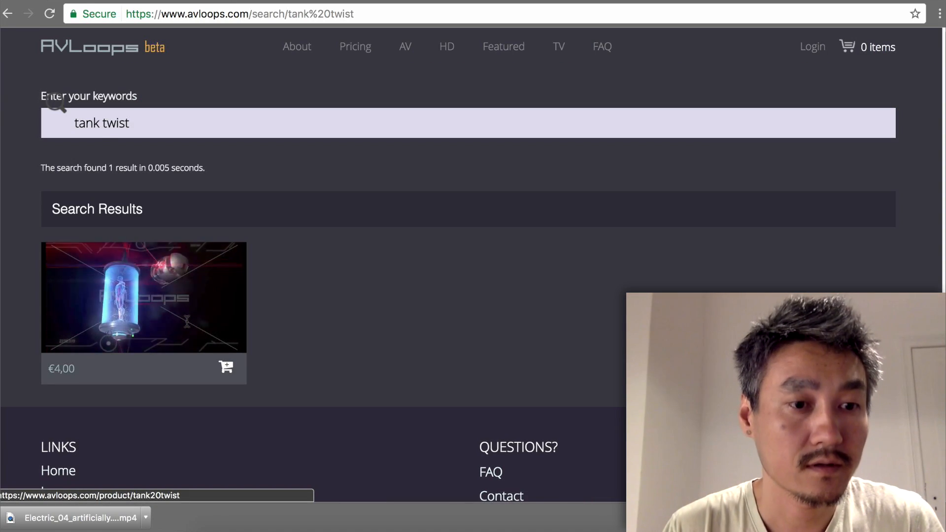
click(186, 322)
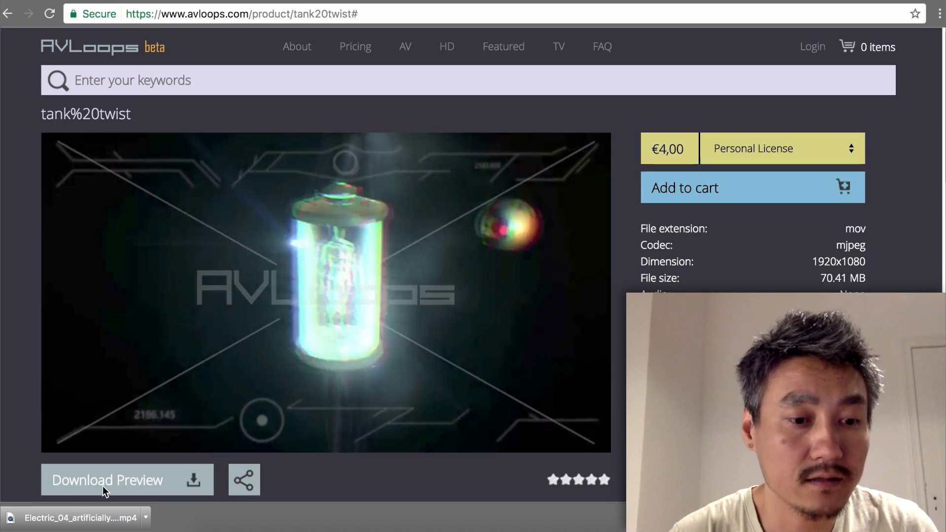
click(104, 487)
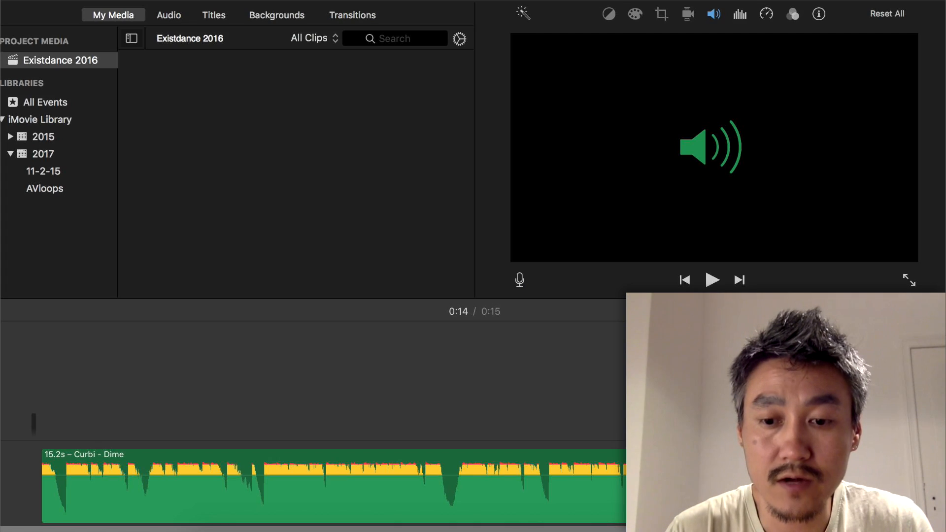
- Back in iMovie, add the downloaded tank twist preview at the start of the timeline above the Curbi - Dime music
drag(729, 257, 35, 385)
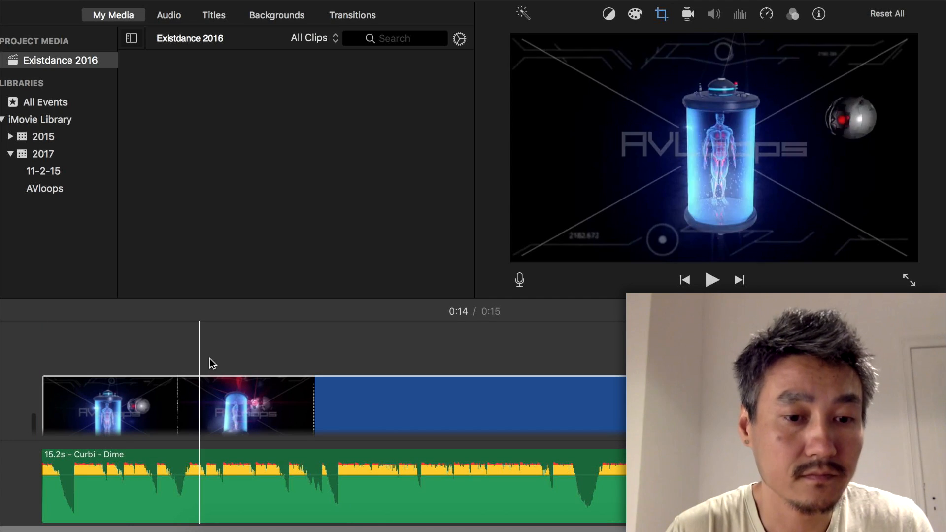
click(127, 406)
scroll(245, 371, down, 2)
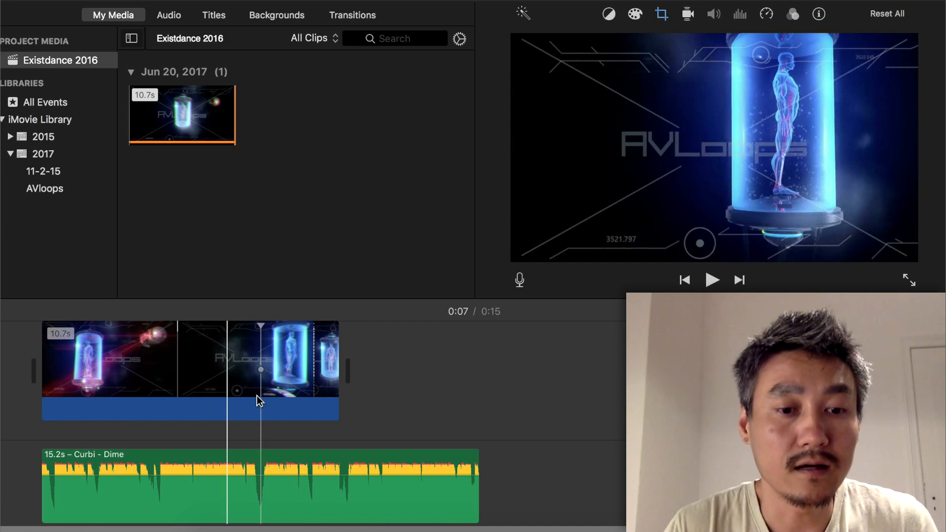
- Find the musical break at 0:07 under the tank twist video and split the Curbi - Dime clip there
click(281, 392)
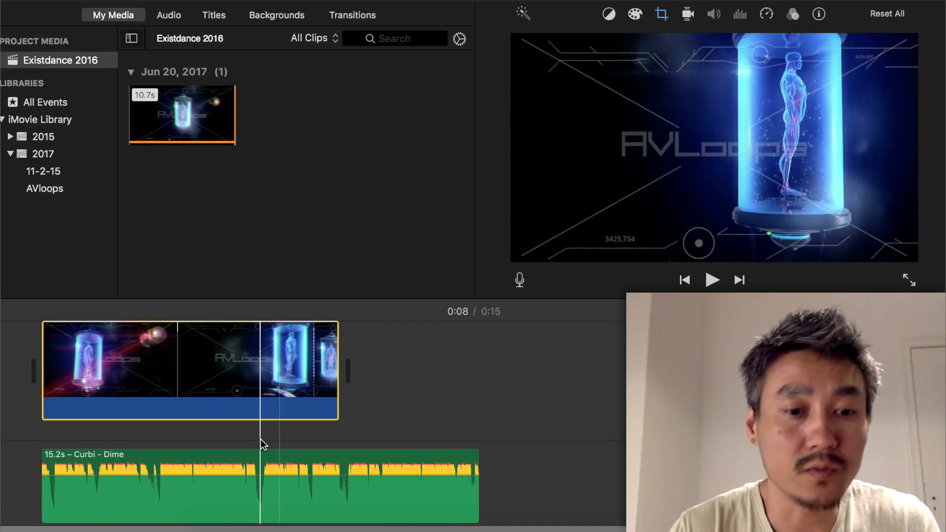
click(262, 439)
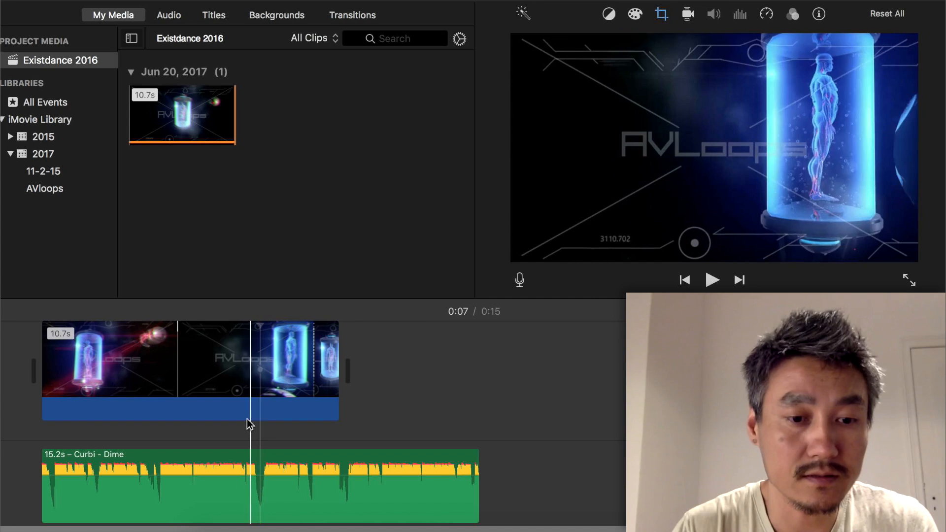
click(244, 426)
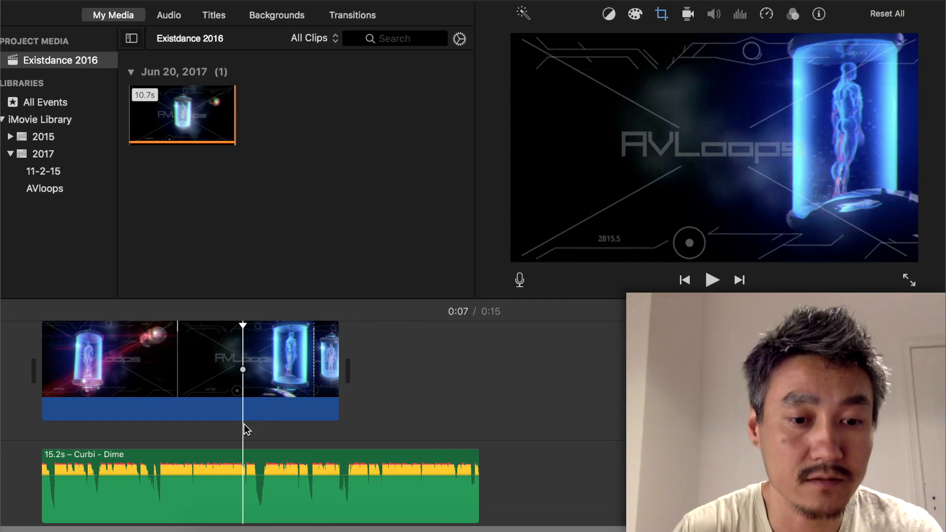
key(space)
key(space)
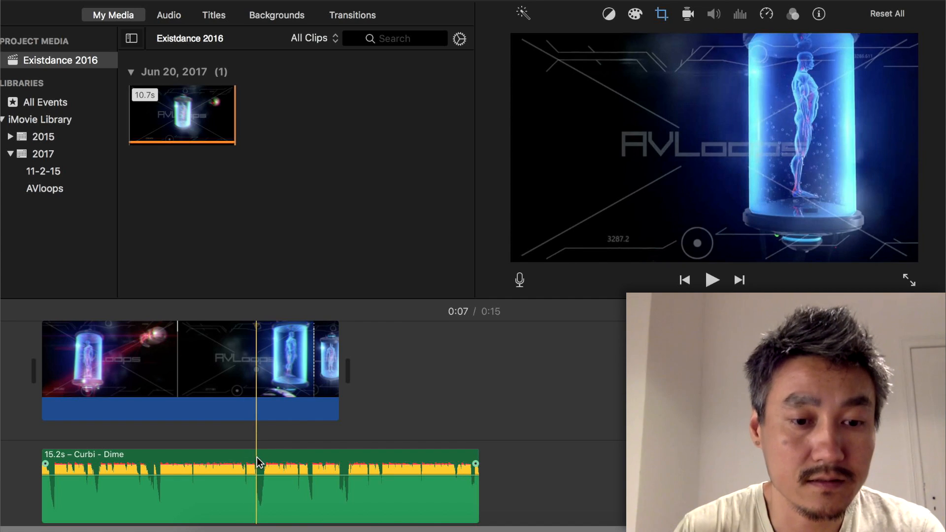
right_click(257, 457)
click(295, 388)
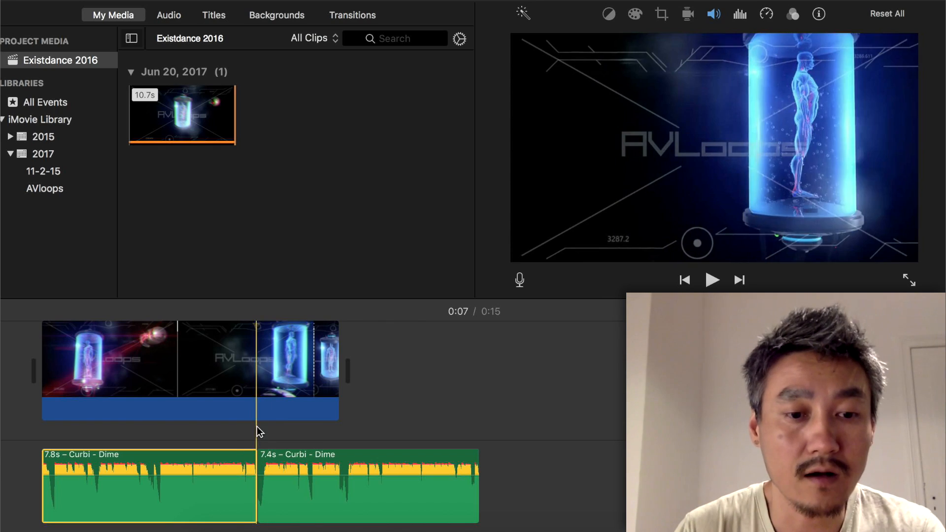
- Speed up the tank twist video with the speed editor to 7.8 s so it ends at the split in the music
click(237, 406)
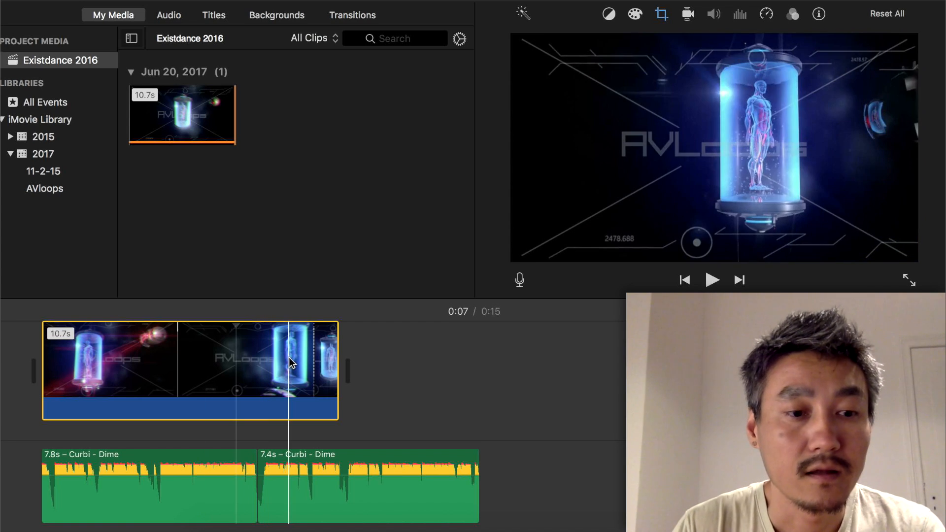
right_click(291, 363)
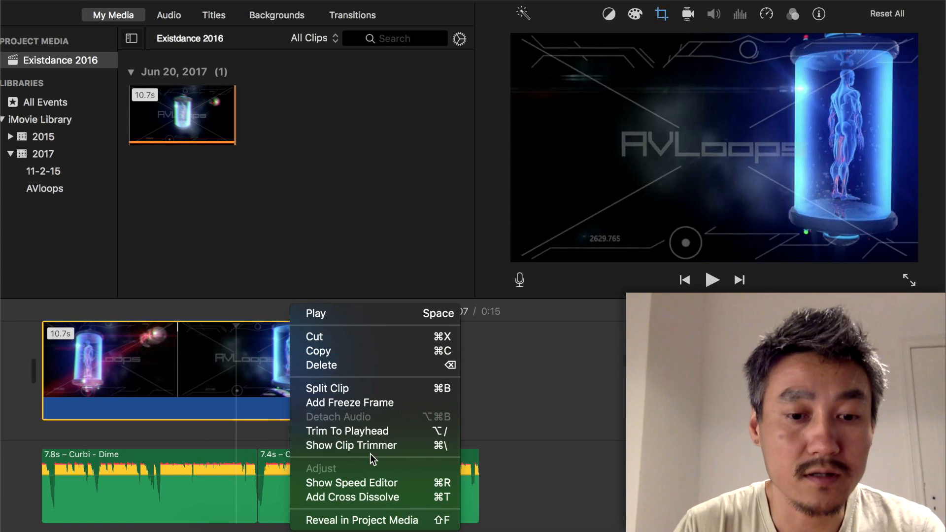
click(321, 483)
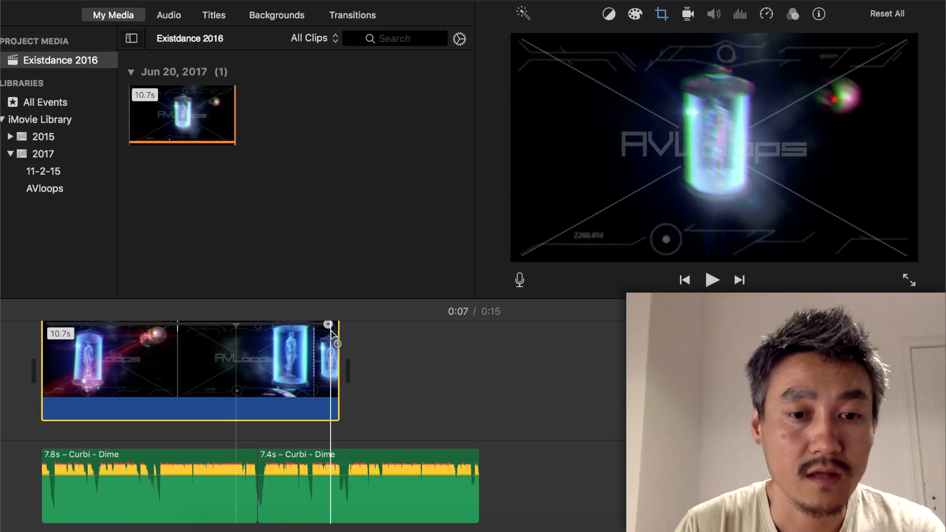
drag(329, 330, 247, 334)
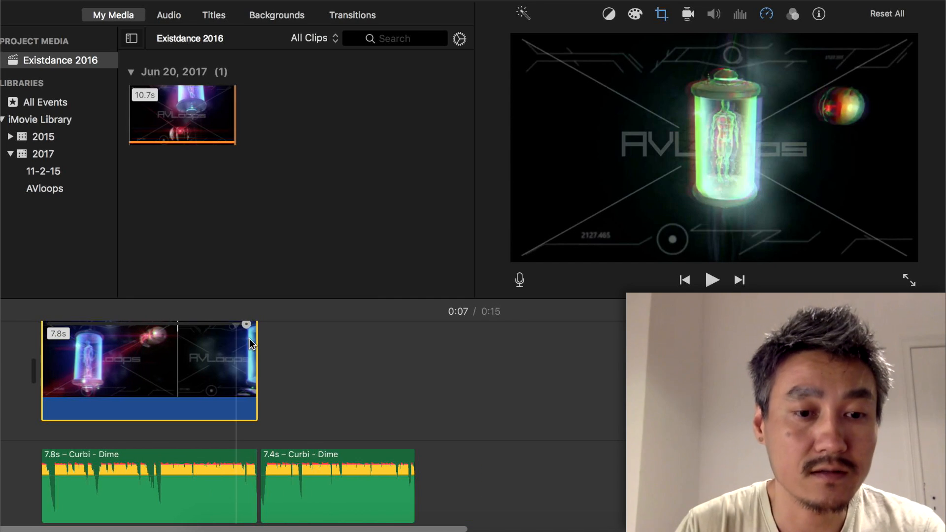
click(260, 434)
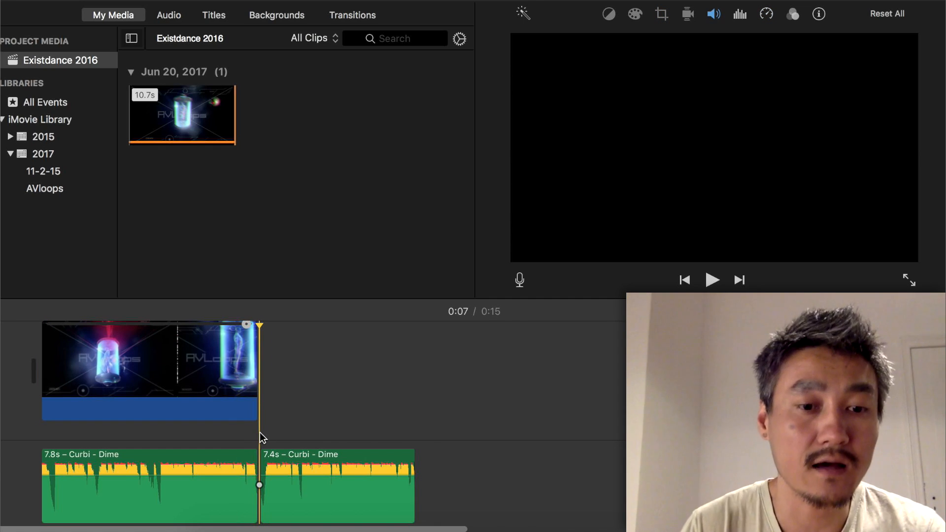
key(super+plus)
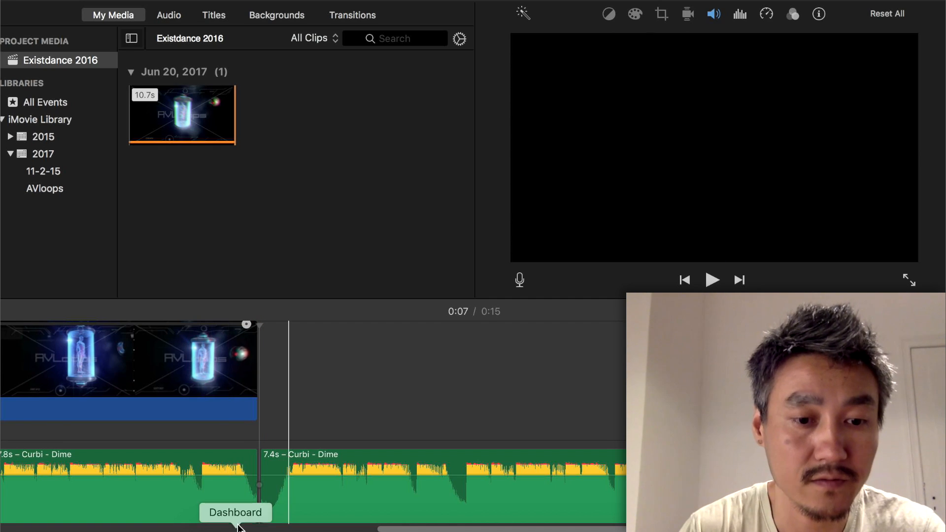
key(super+minus)
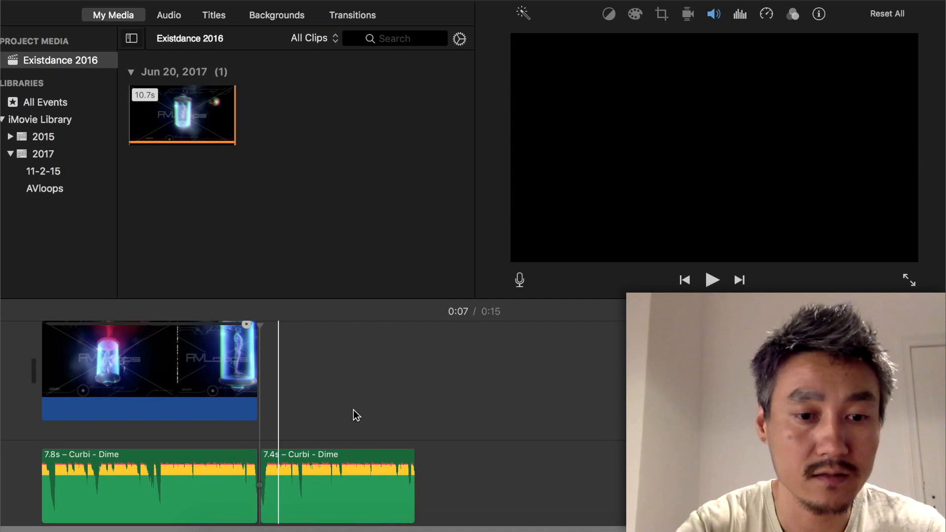
- Paste a copy of the sped-up tank twist clip after the first and speed it up to end with the second music clip
click(178, 353)
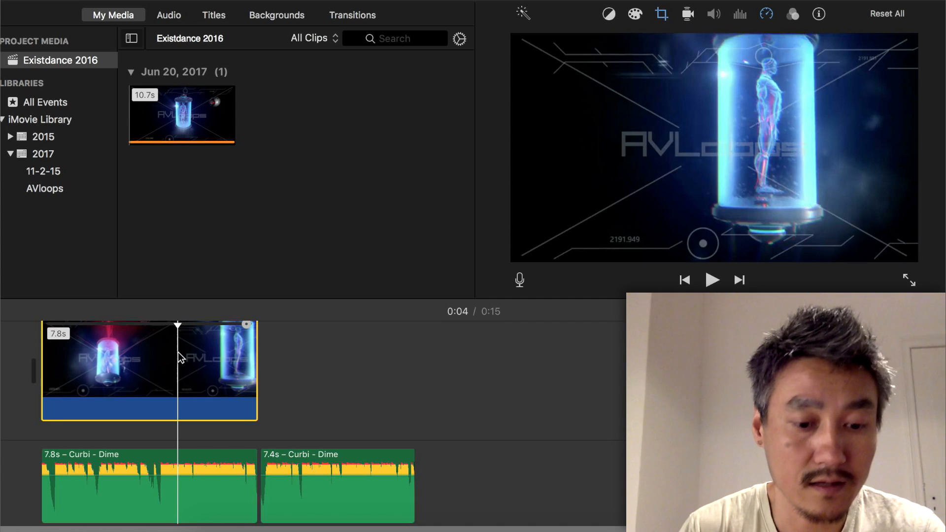
key(Down)
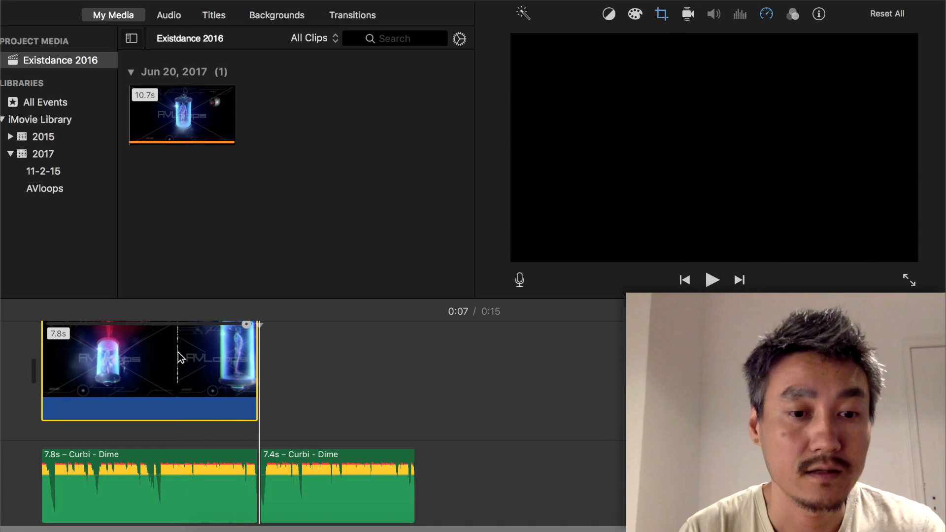
key(super+v)
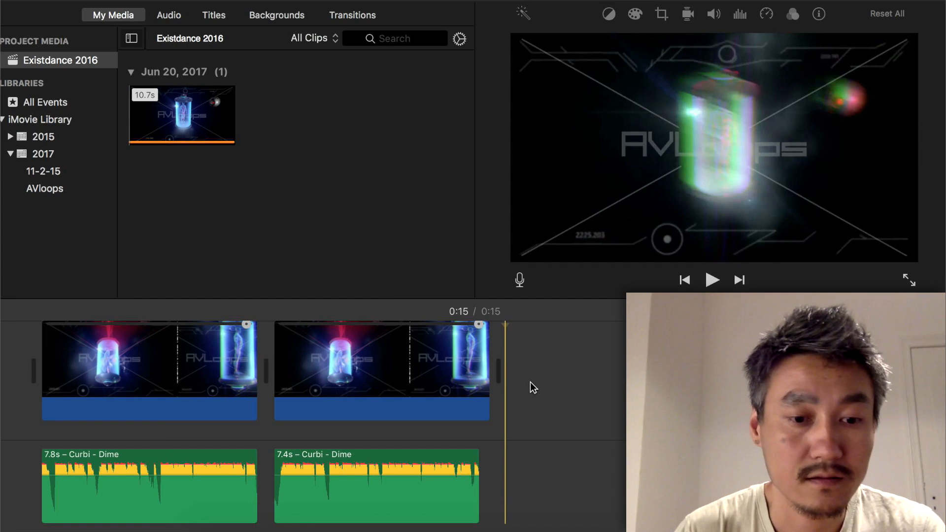
click(481, 330)
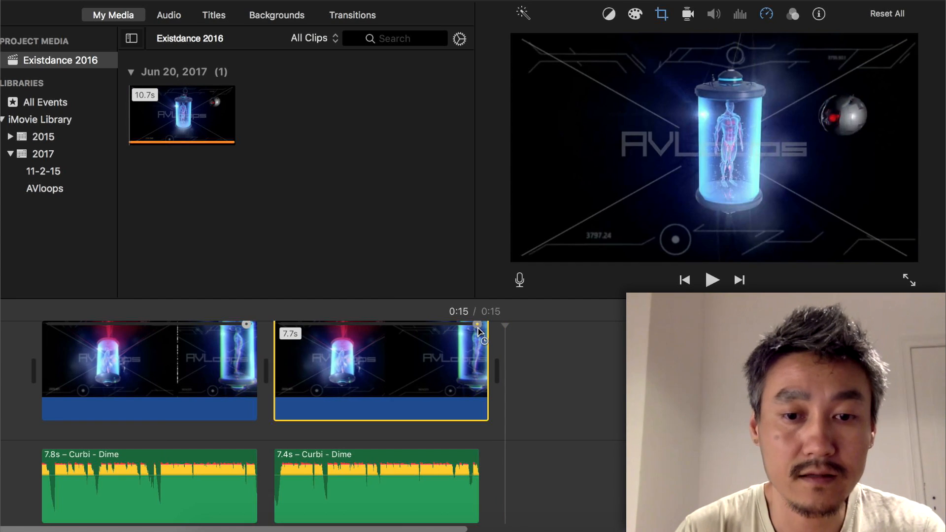
drag(477, 328, 471, 329)
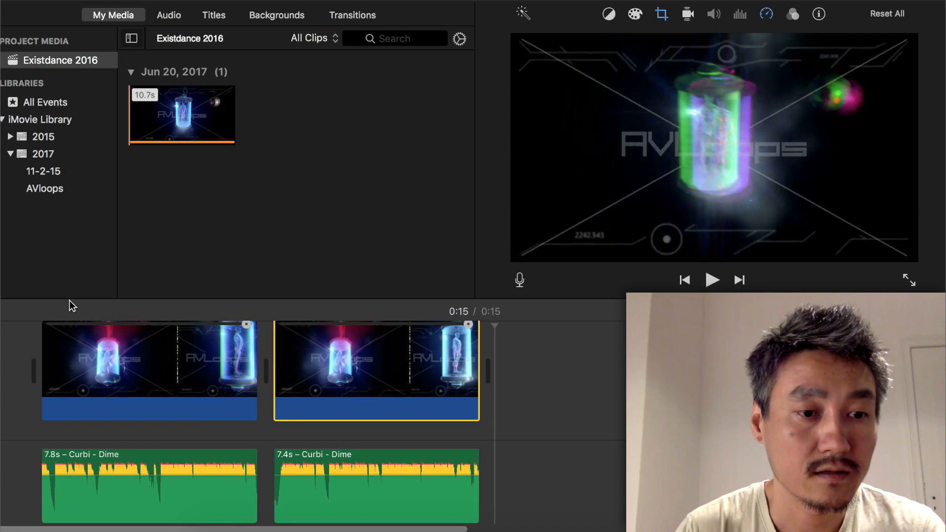
- Enlarge the timeline area, play the edit from the start and examine the video and music for a cut point around 0:04
drag(69, 300, 72, 264)
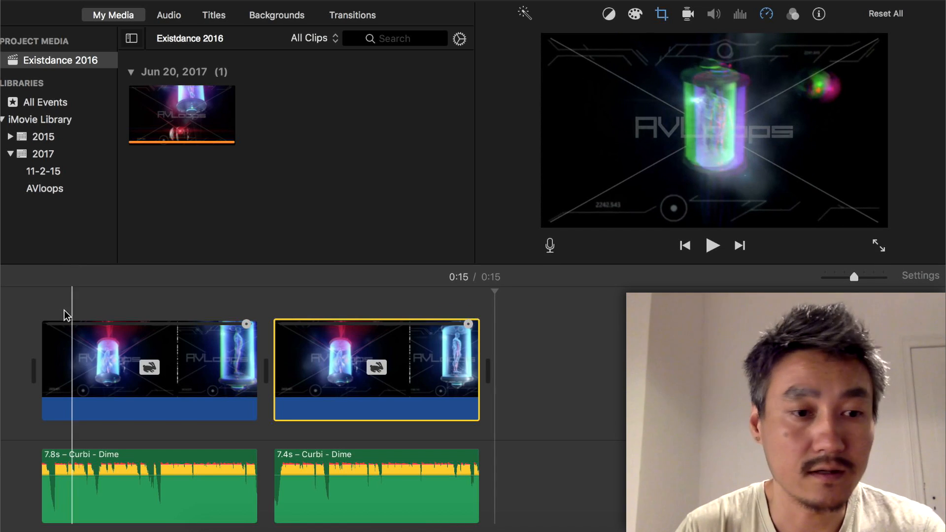
click(43, 299)
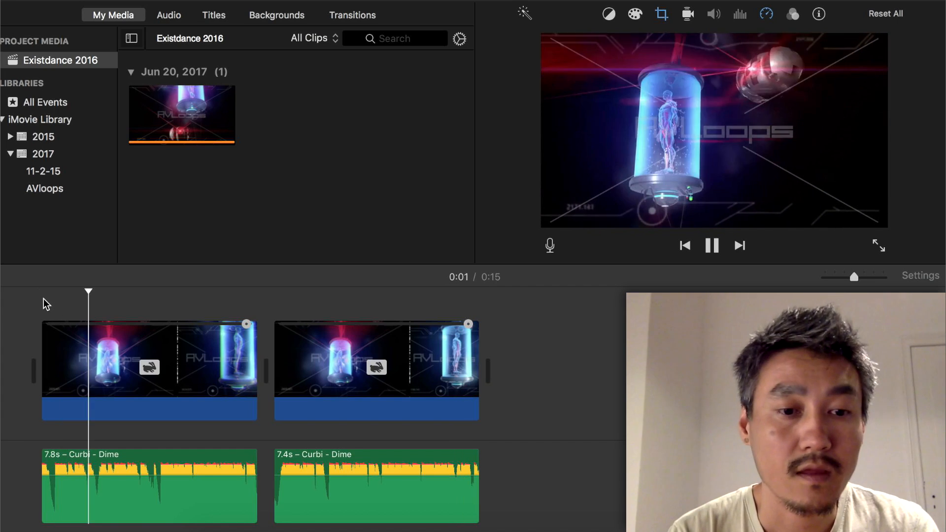
key(space)
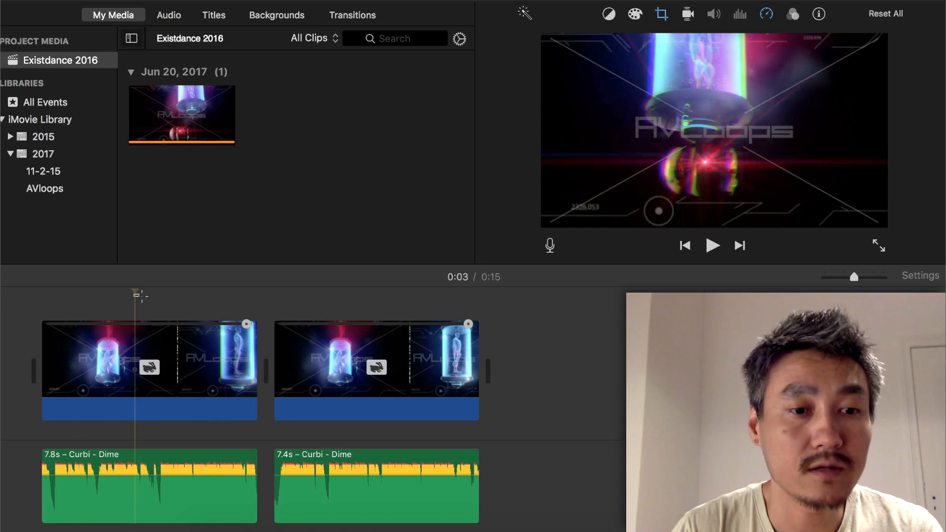
drag(142, 295, 163, 297)
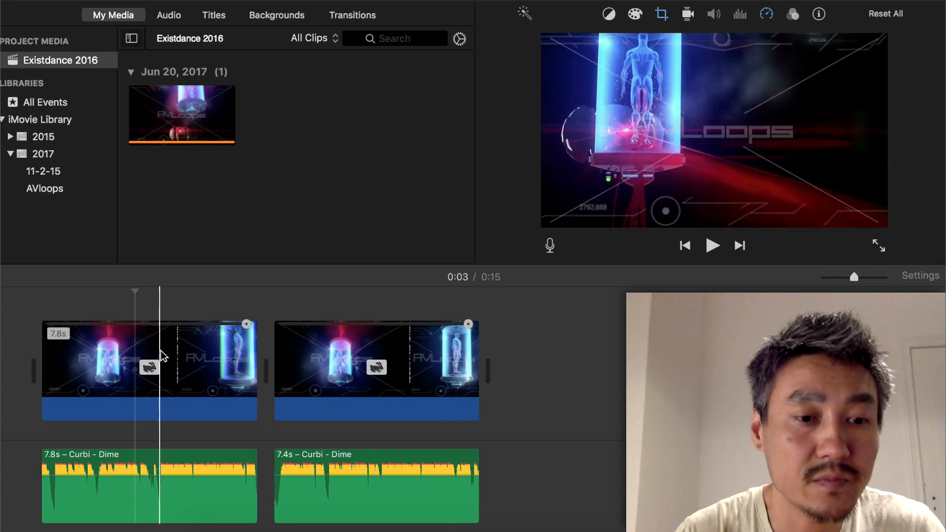
click(179, 352)
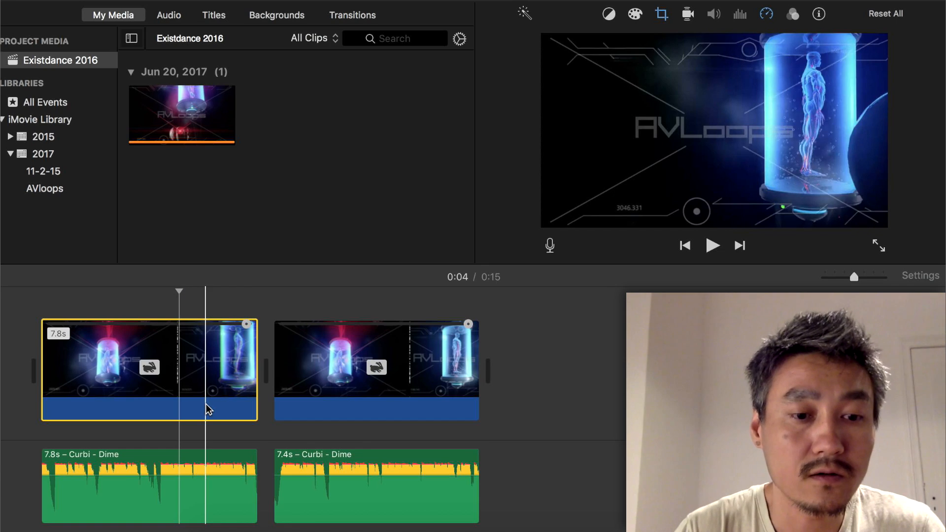
click(179, 487)
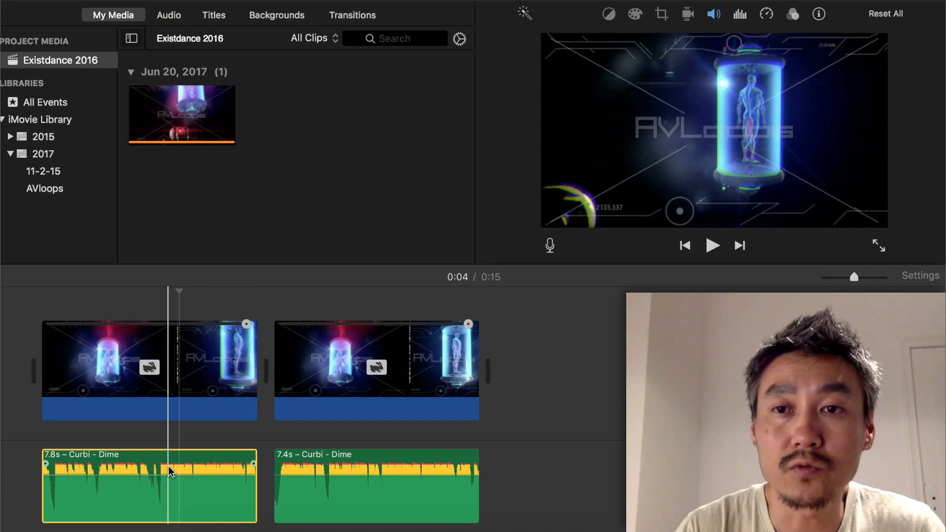
click(182, 340)
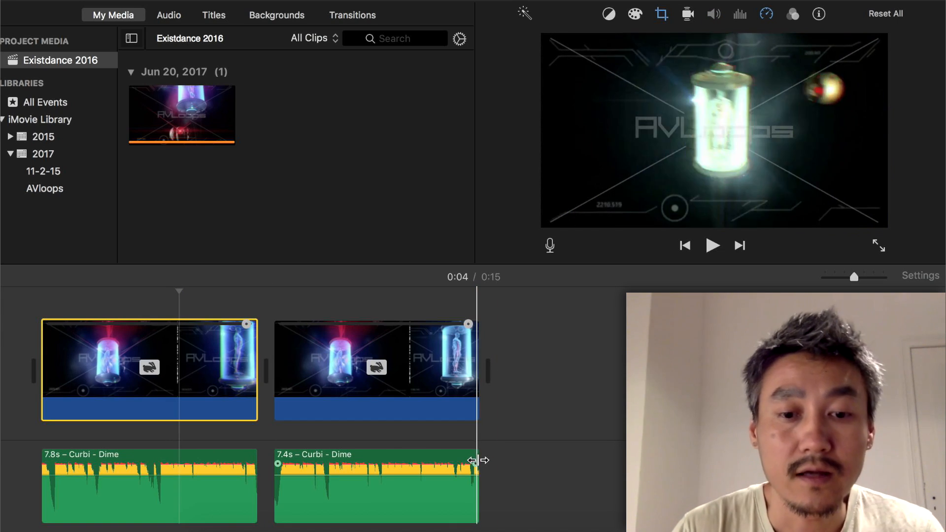
- Try extending the second Curbi - Dime clip to 18.1 s, then trim it back to 7.4 s
drag(480, 495, 774, 494)
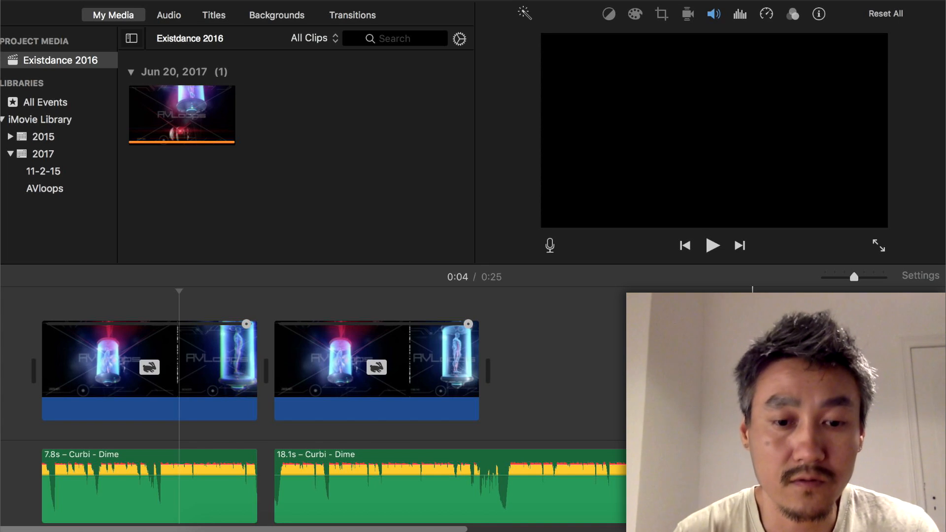
drag(774, 494, 478, 494)
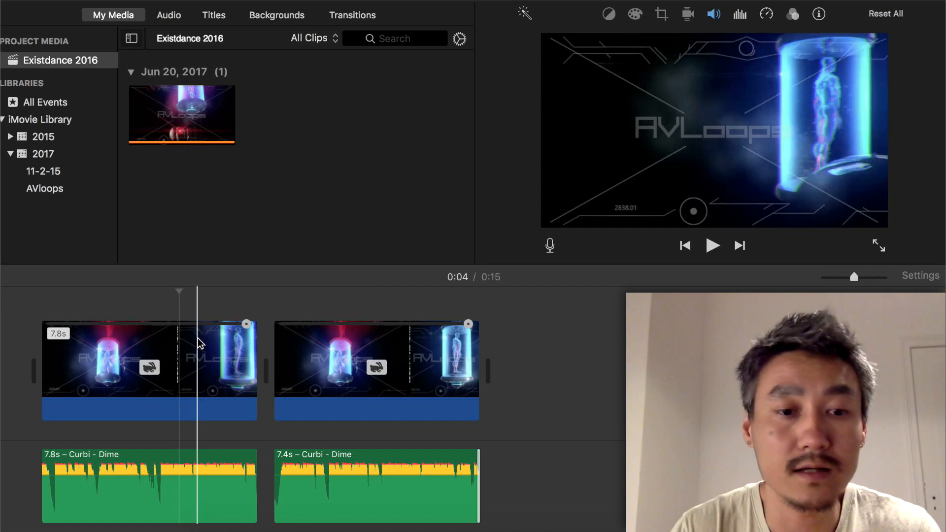
- Try placing the Reveal title above the second tank twist clip
click(371, 310)
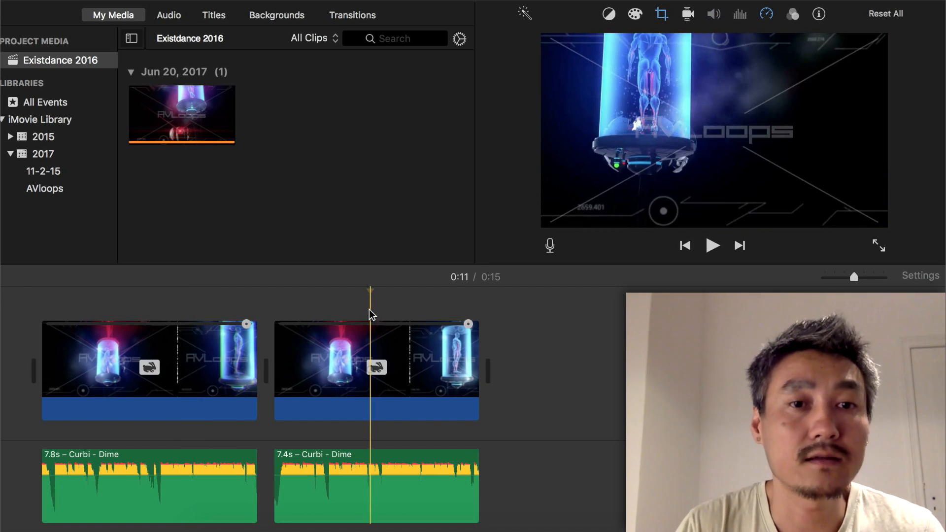
click(213, 15)
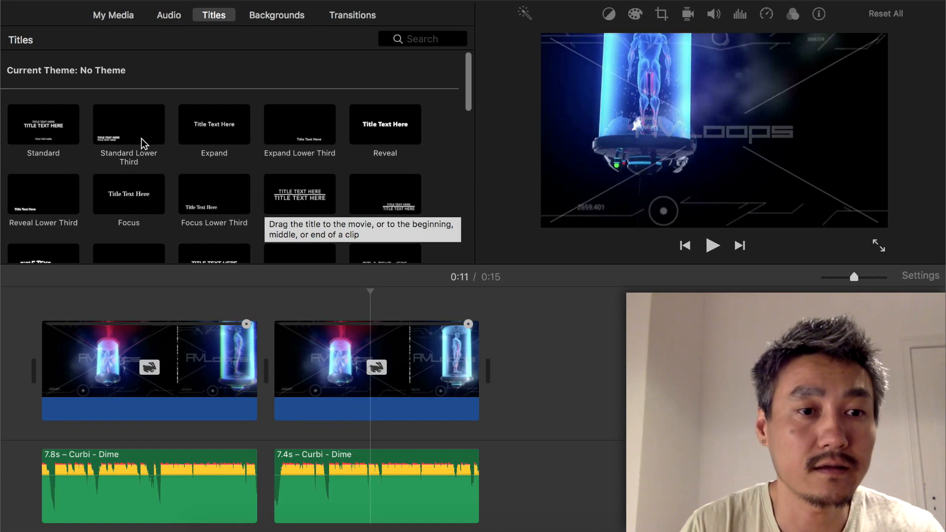
drag(392, 129, 301, 295)
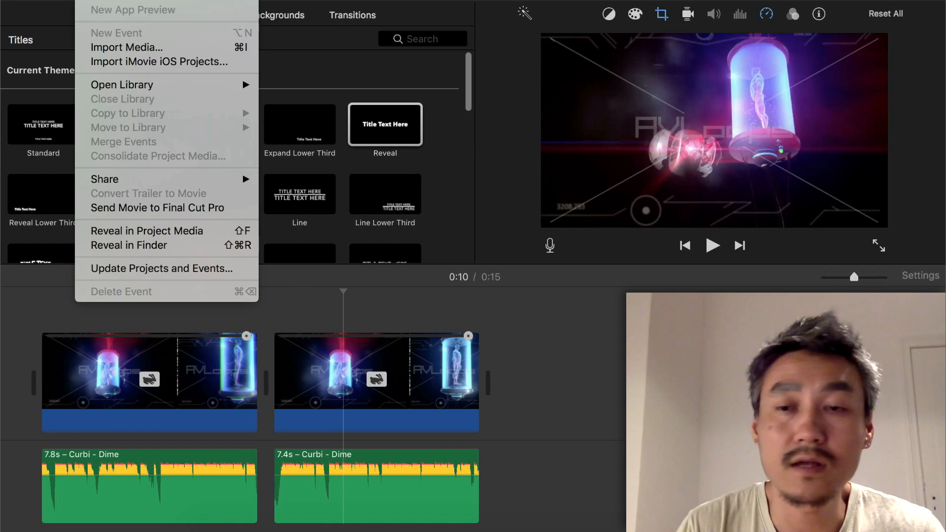
- Set up a file export titled "My first audio visual promo1" with description "AV track", 720p resolution, High quality and Better Quality compression
mouse_move(99, 181)
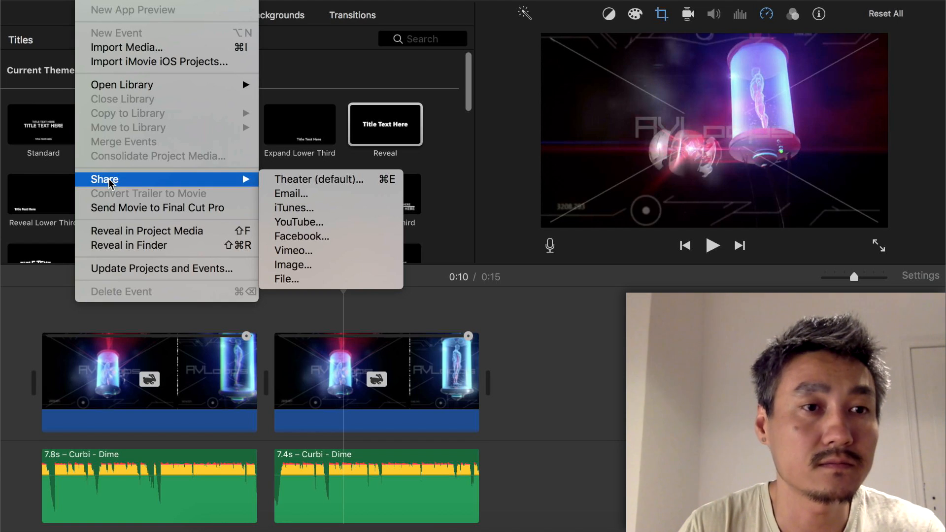
click(293, 280)
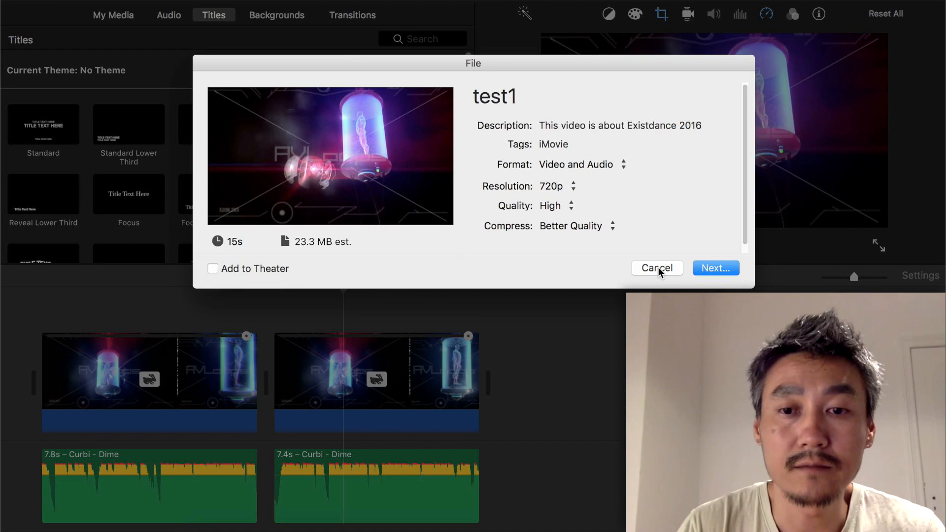
click(556, 185)
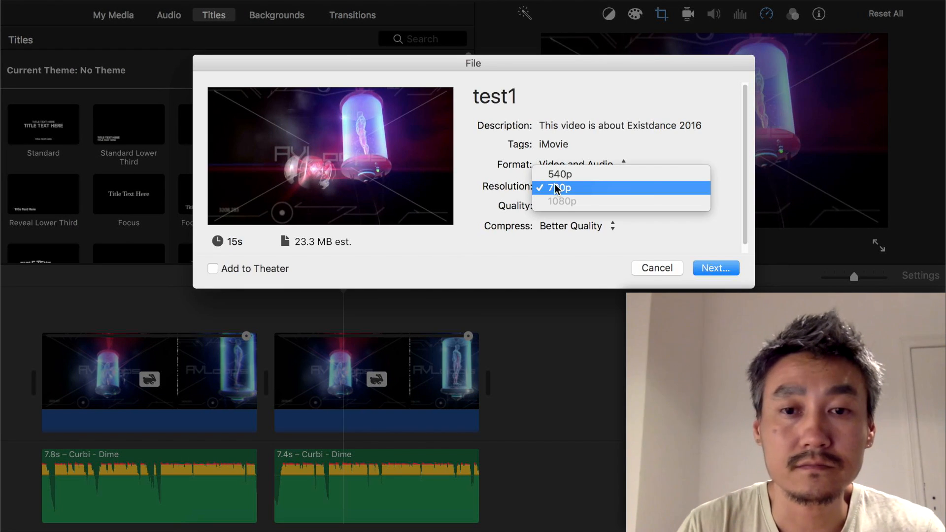
click(740, 118)
click(563, 211)
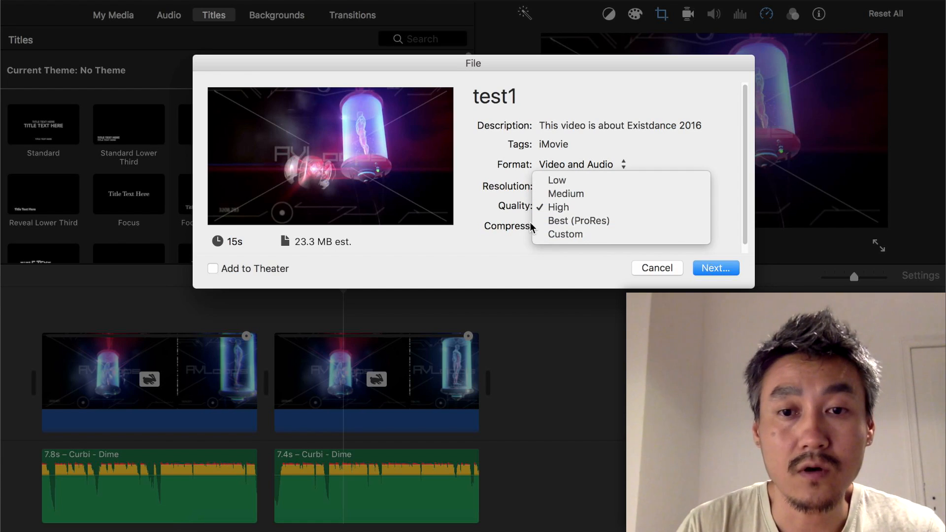
click(558, 211)
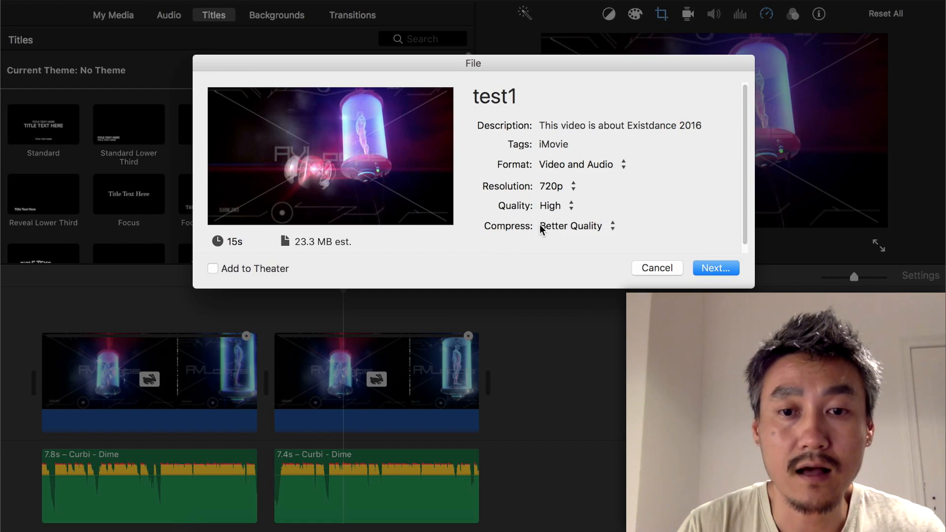
click(541, 228)
click(592, 229)
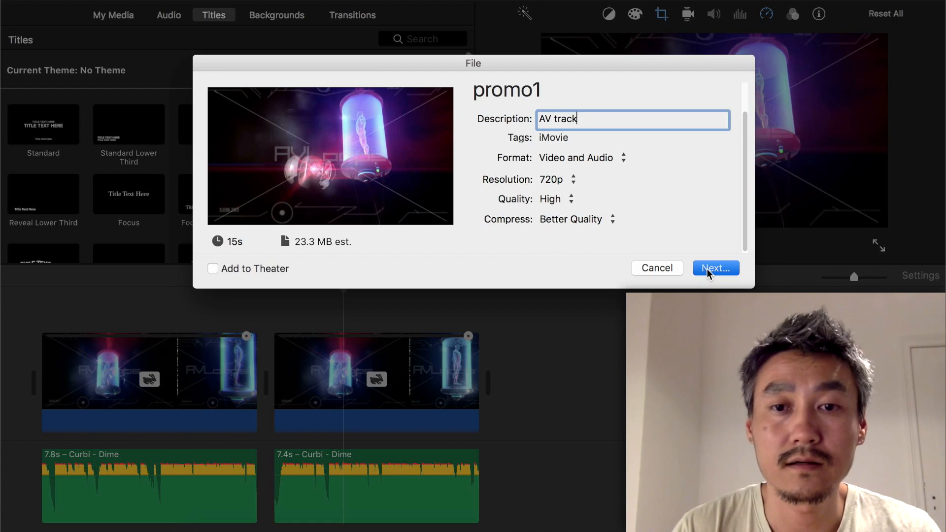
- Save the exported video in the Movies folder as "My first audio visual promo1"
click(707, 268)
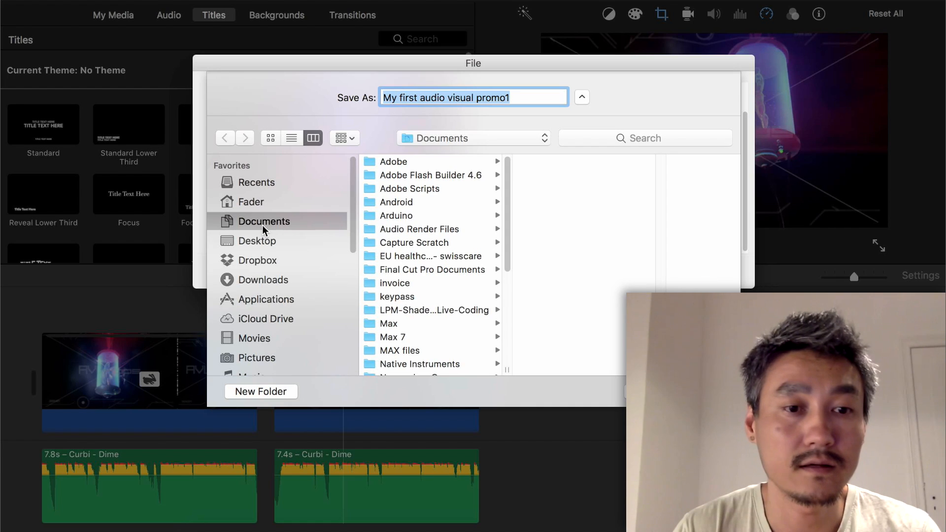
click(256, 339)
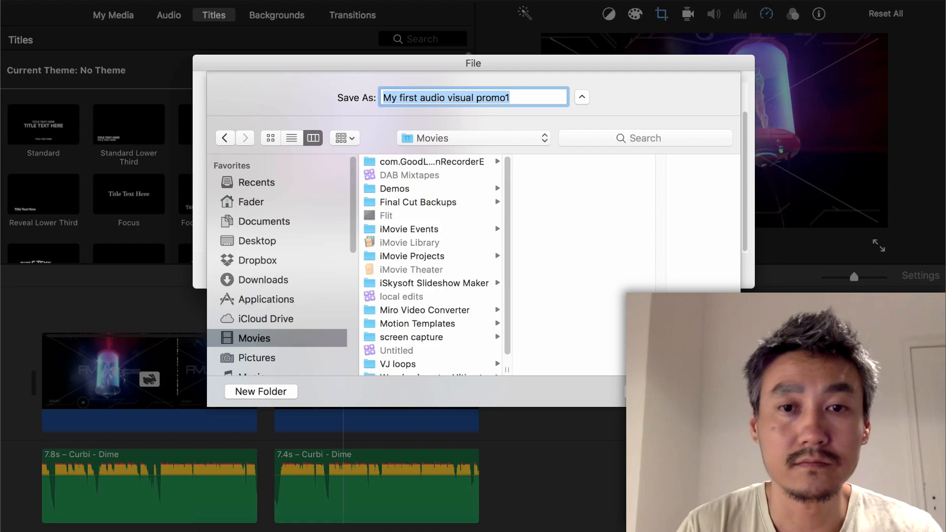
key(Return)
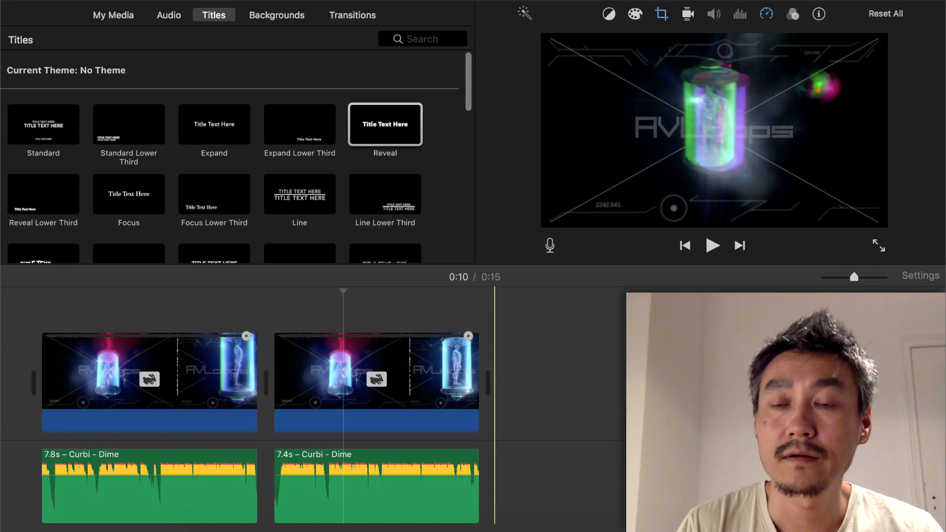
- Show the exported promo file in Finder and reposition the window to view its preview
click(912, 22)
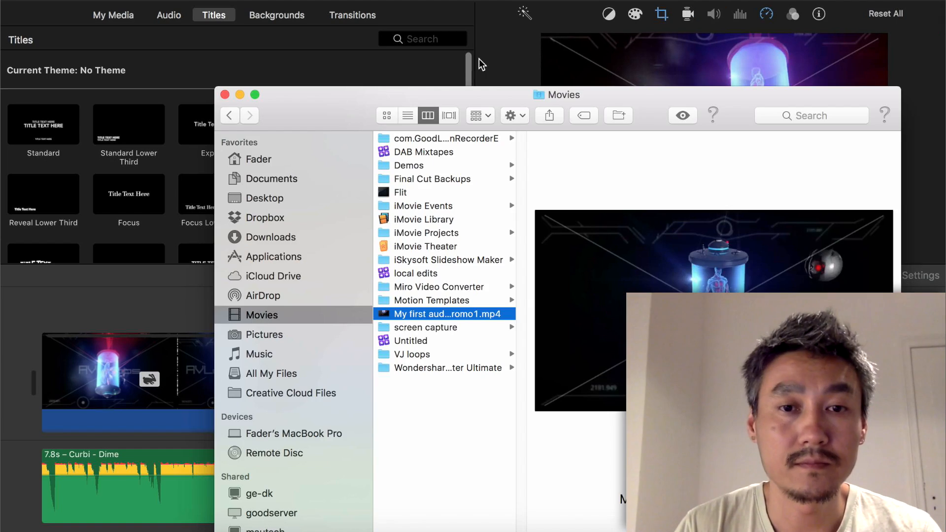
drag(350, 113, 310, 44)
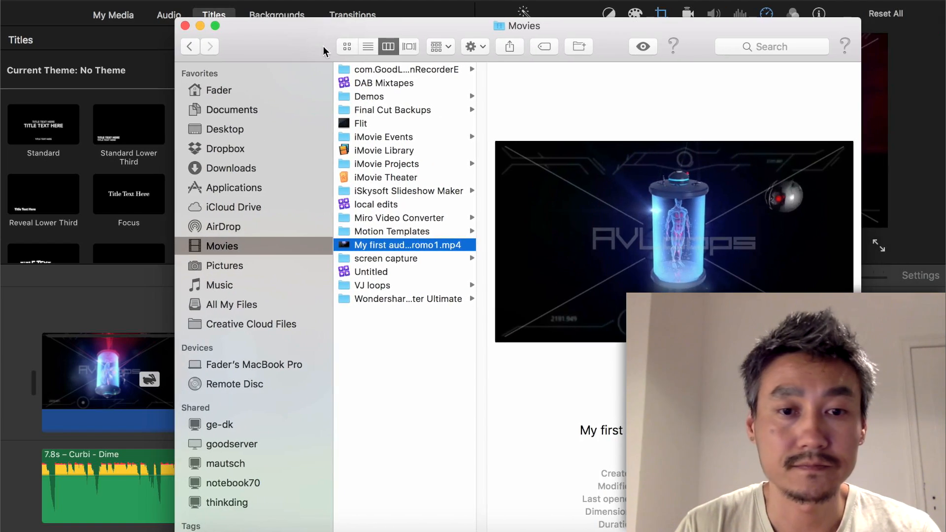
- Open the exported "My first audio visual promo1.mp4" in QuickTime Player, play its opening seconds and pause
right_click(416, 245)
mouse_move(529, 231)
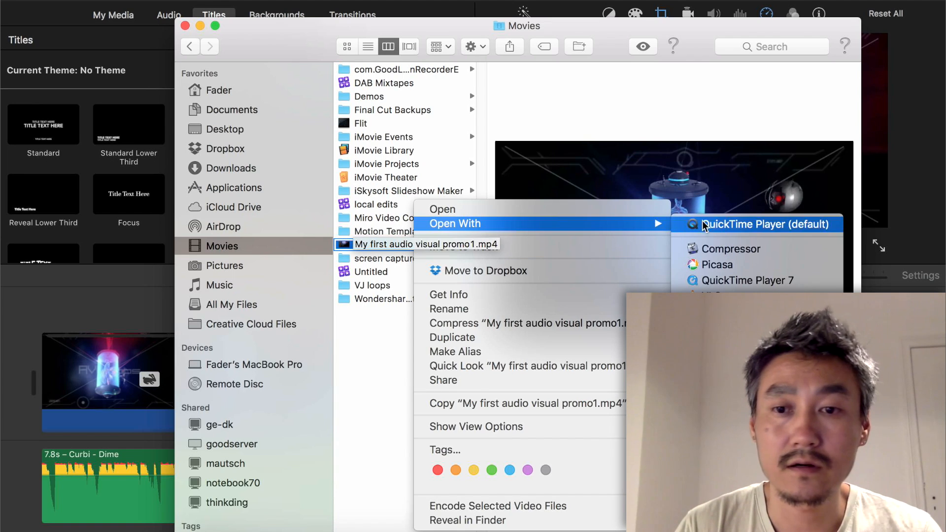
click(721, 227)
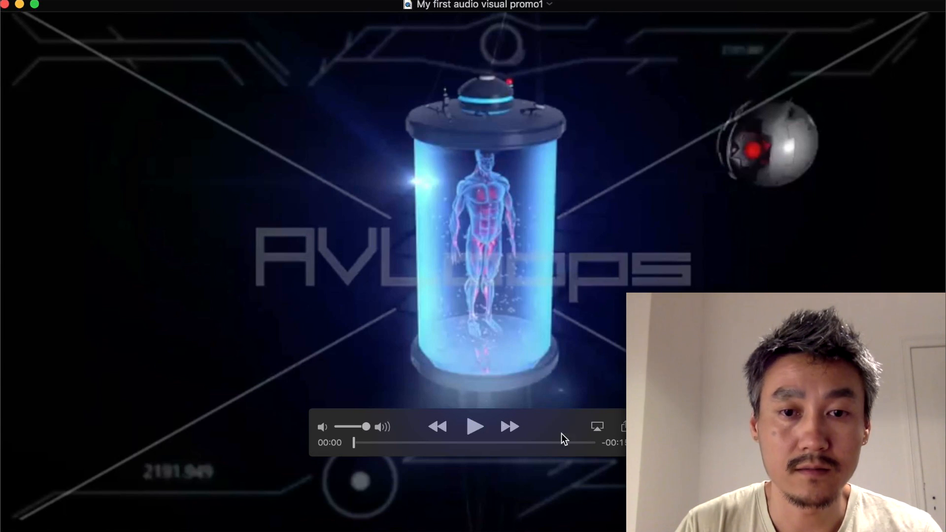
click(475, 428)
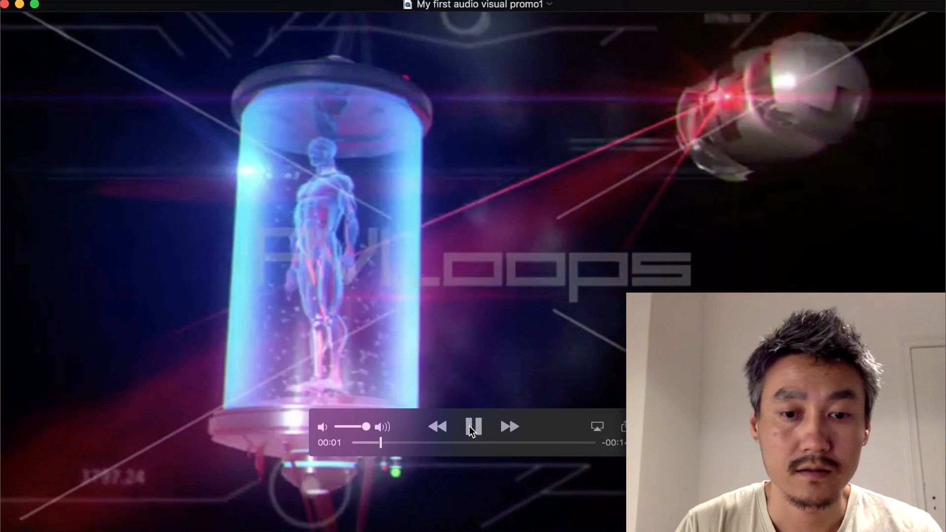
click(470, 427)
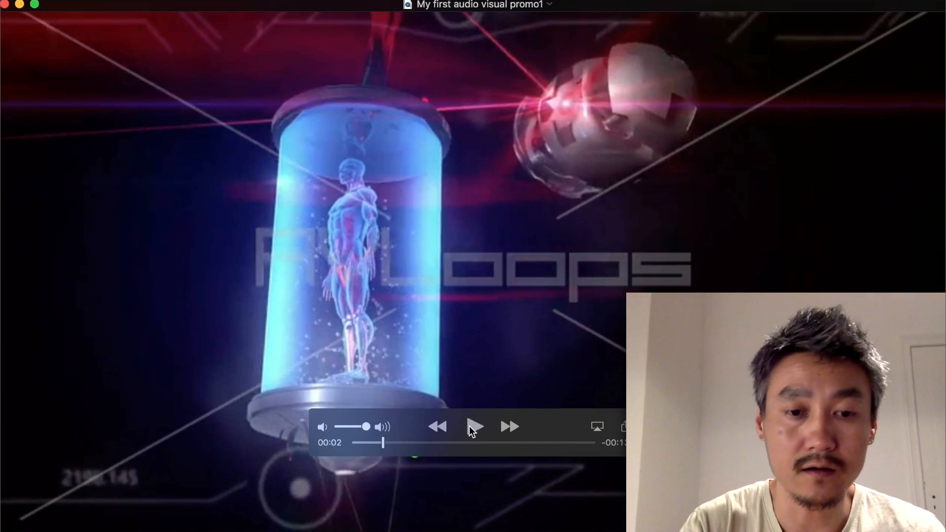
- Turn on looped playback for the promo video
key(super+l)
click(558, 159)
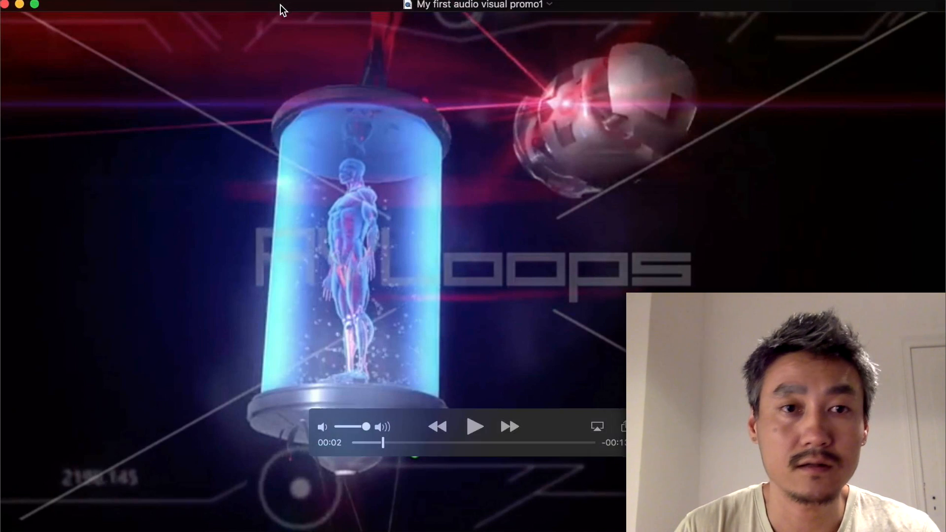
click(211, 1)
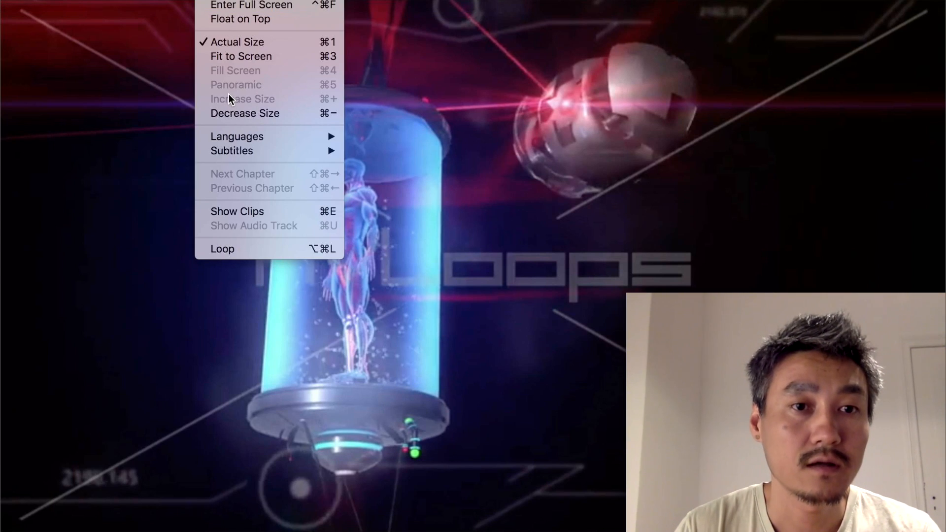
click(301, 250)
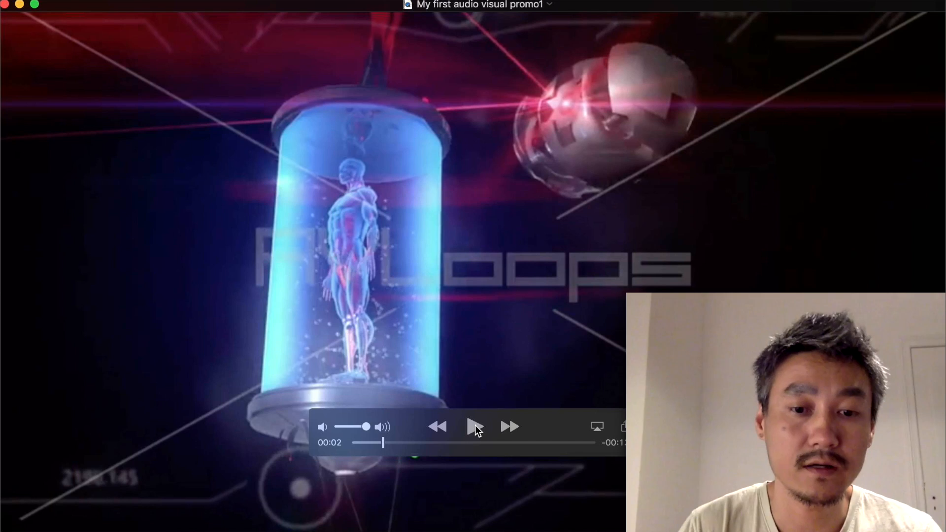
- Play the promo past its end to check how it loops back to the start, and pause it
click(475, 425)
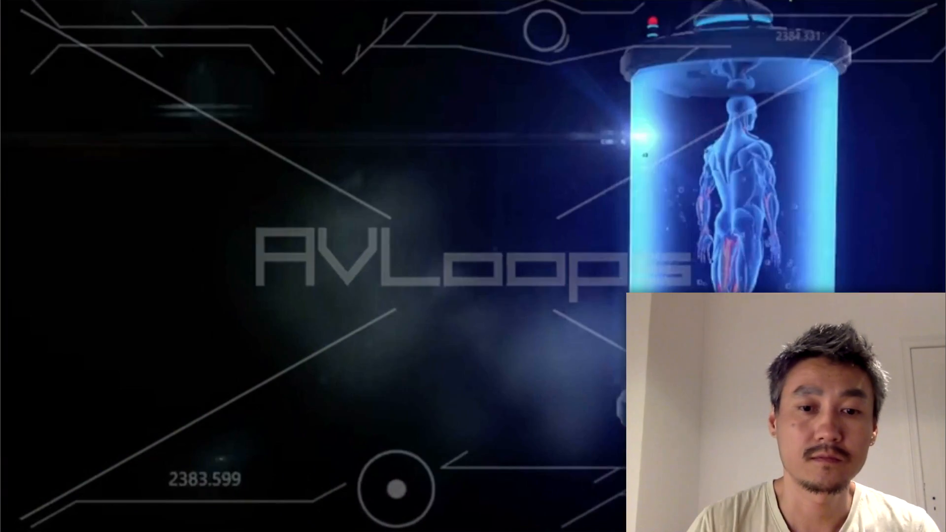
mouse_move(500, 438)
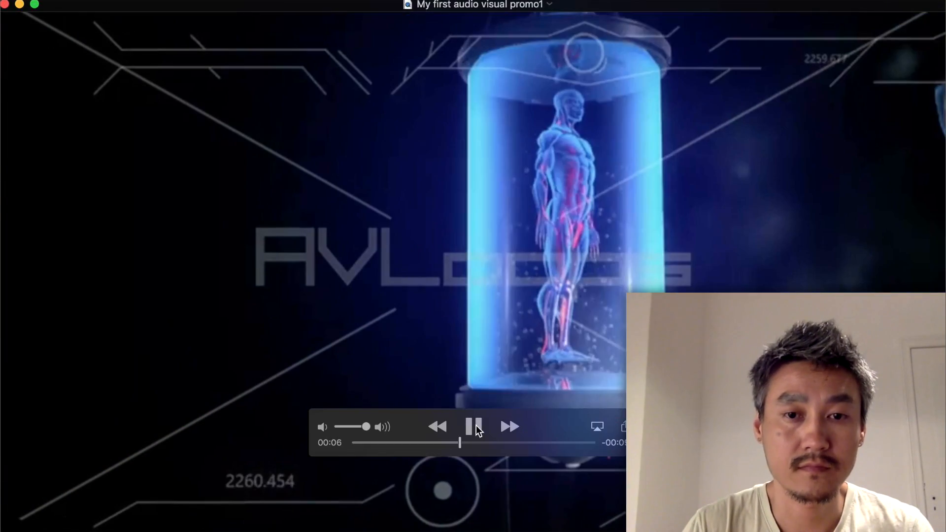
click(475, 428)
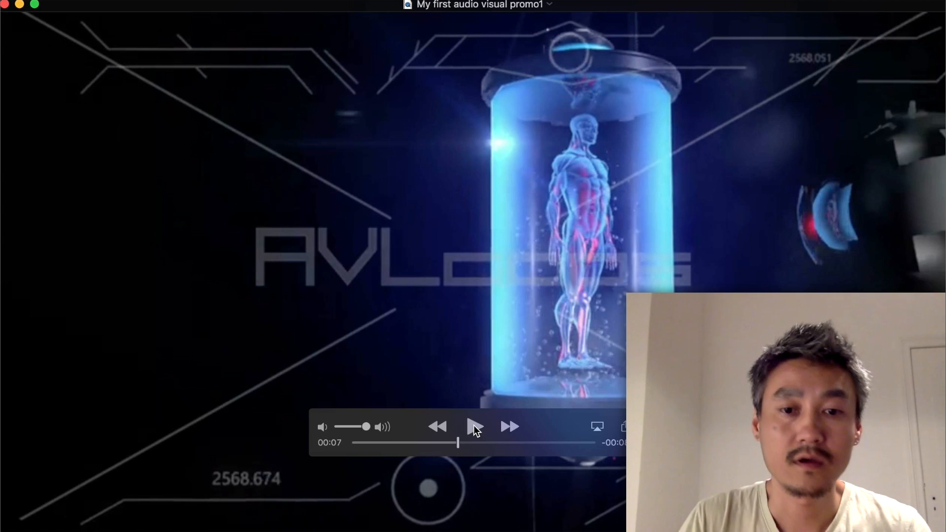